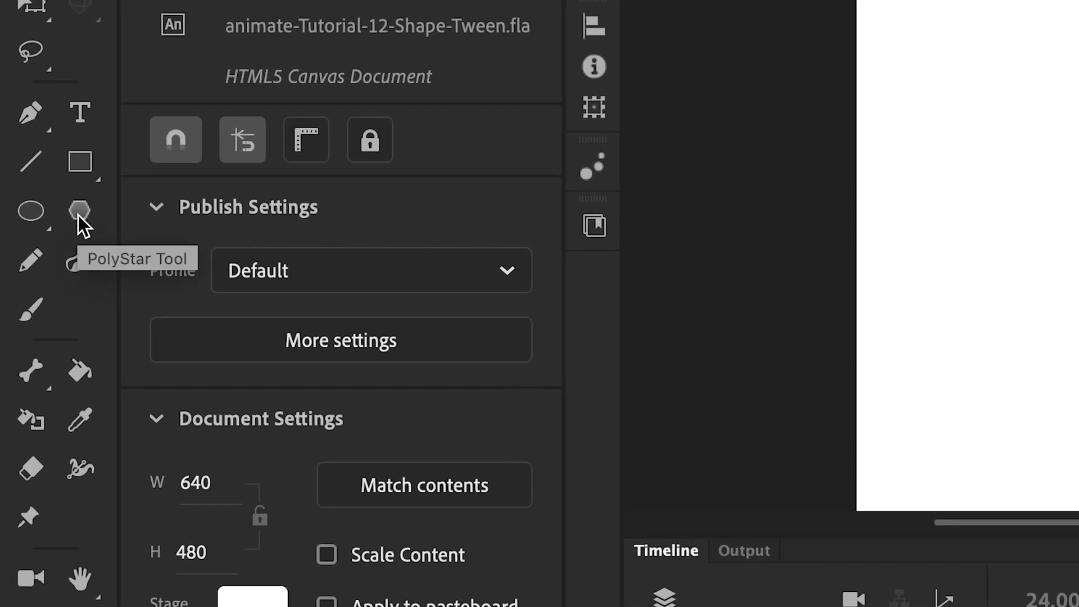
Set the PolyStar tool's style to star and draw a five-pointed star on the stage.
click(78, 213)
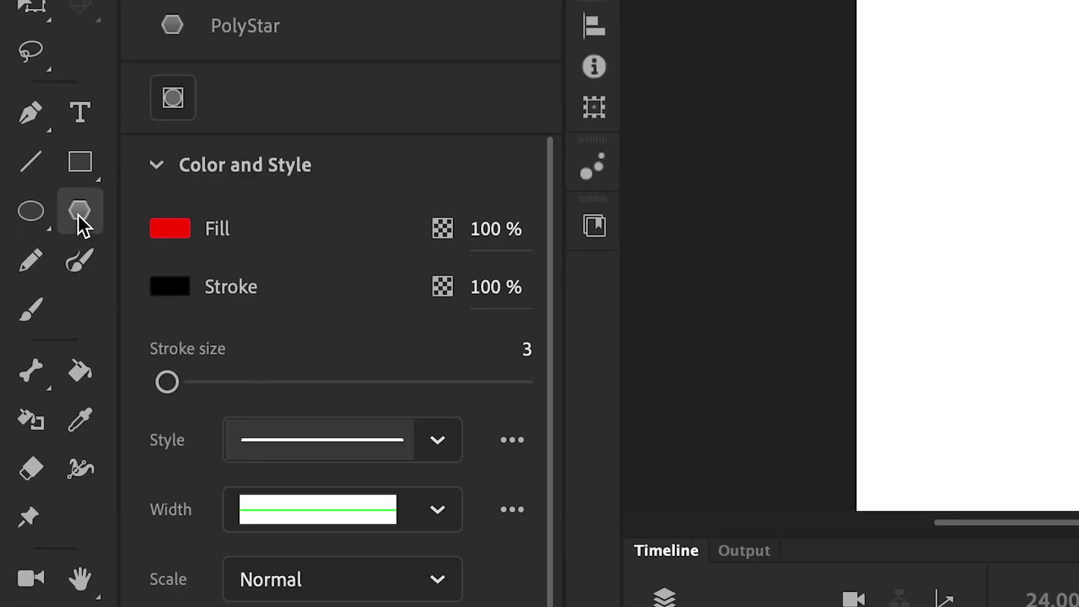
drag(551, 410, 545, 606)
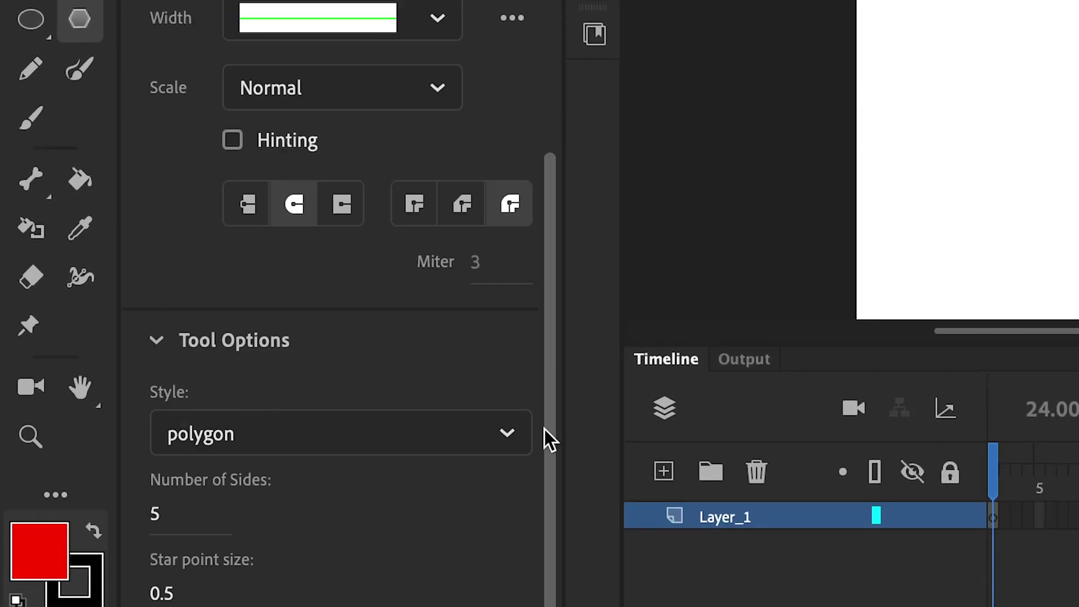
click(306, 439)
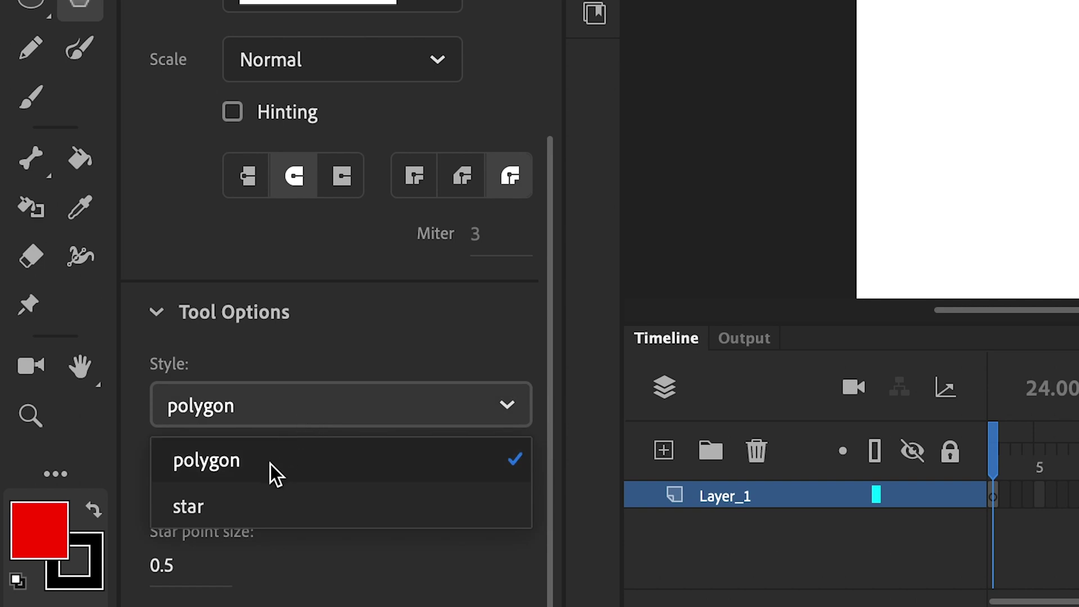
click(248, 504)
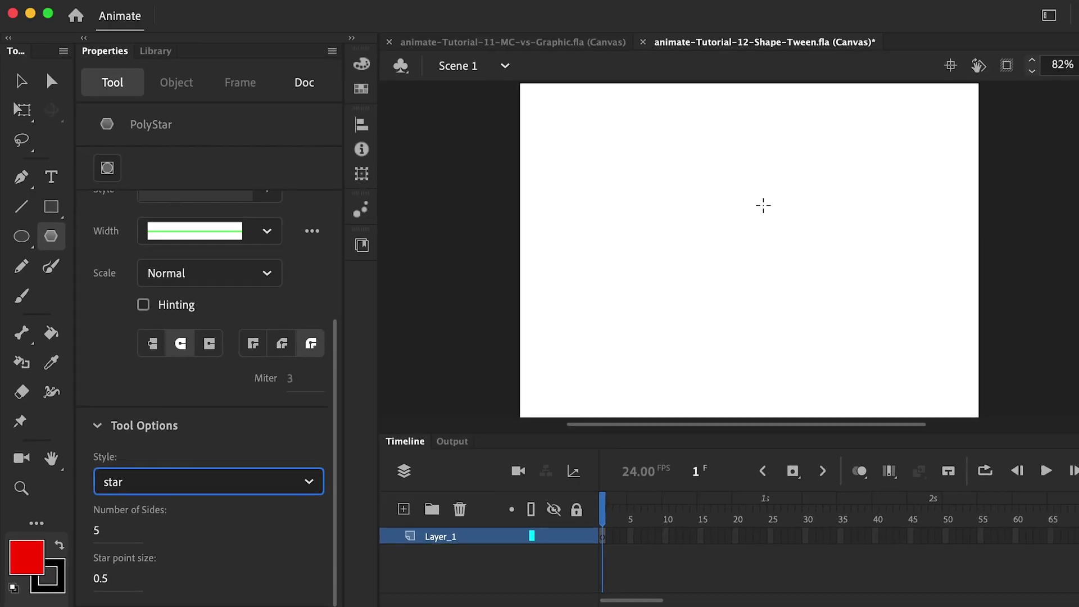
drag(667, 188, 725, 225)
Move the star to the stage centre, undoing a trial edge bend and grouping.
key(v)
drag(659, 191, 707, 245)
click(660, 377)
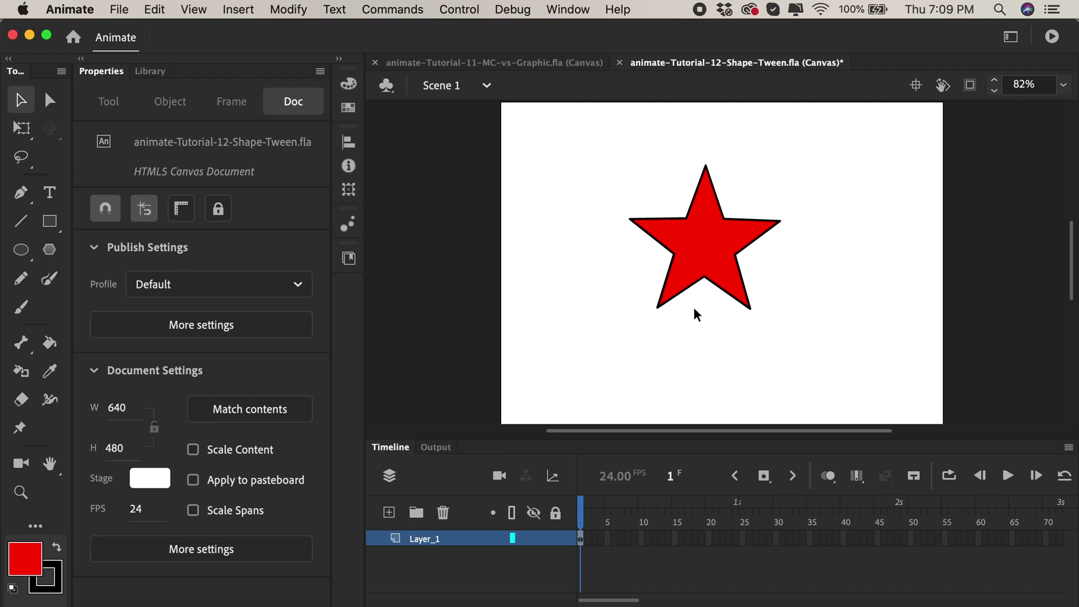
drag(670, 271, 575, 268)
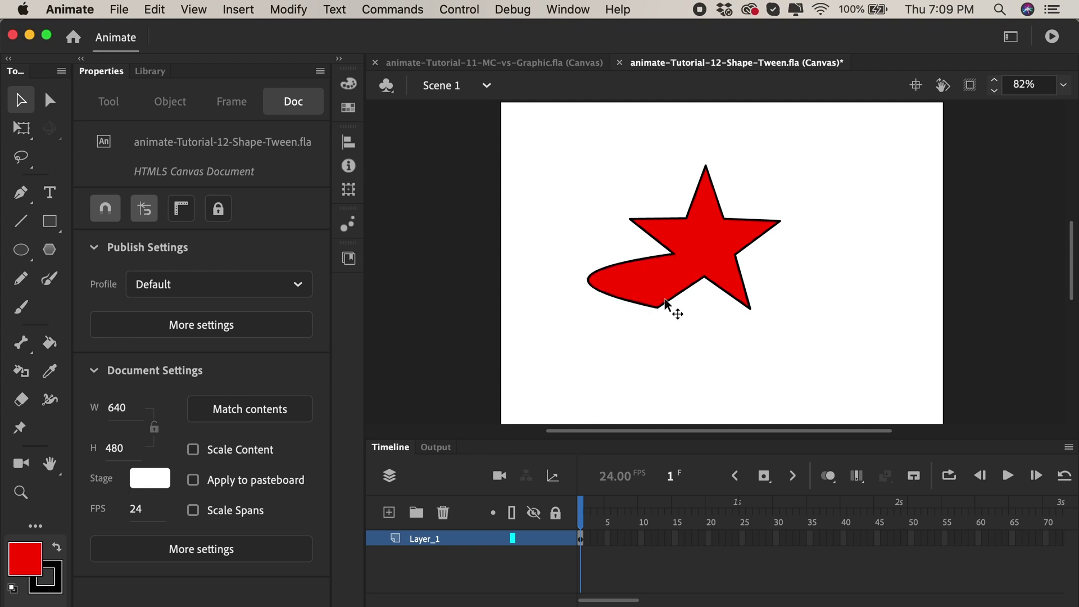
key(super+z)
drag(596, 131, 815, 349)
key(super+g)
drag(711, 282, 813, 264)
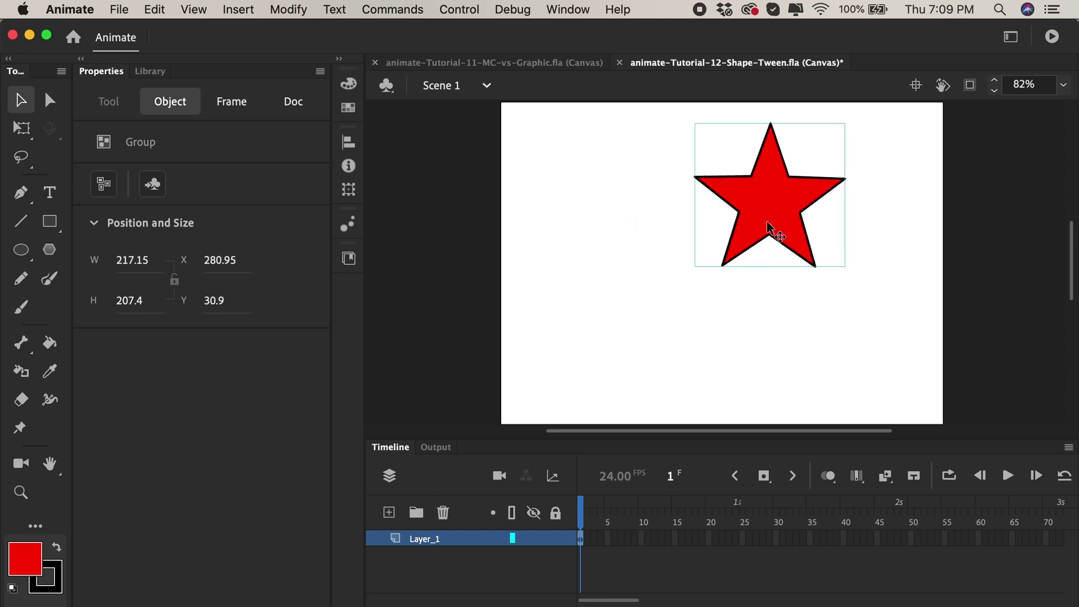
key(super+z)
key(super+z)
key(super+z)
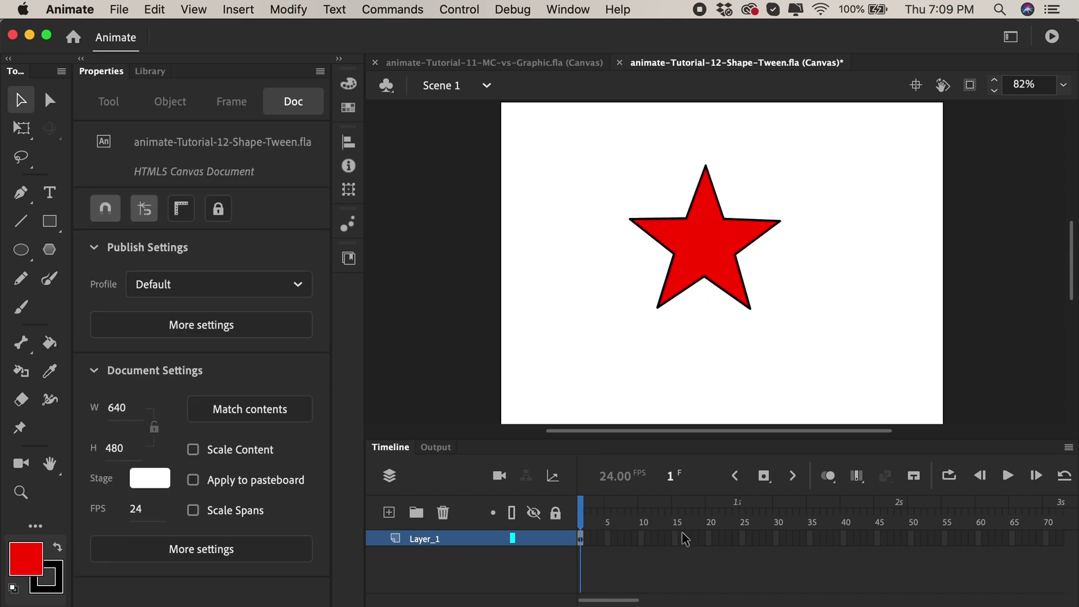
Insert a blank keyframe at frame 15 and type 'SHAPE TWEEN' on the stage.
click(767, 482)
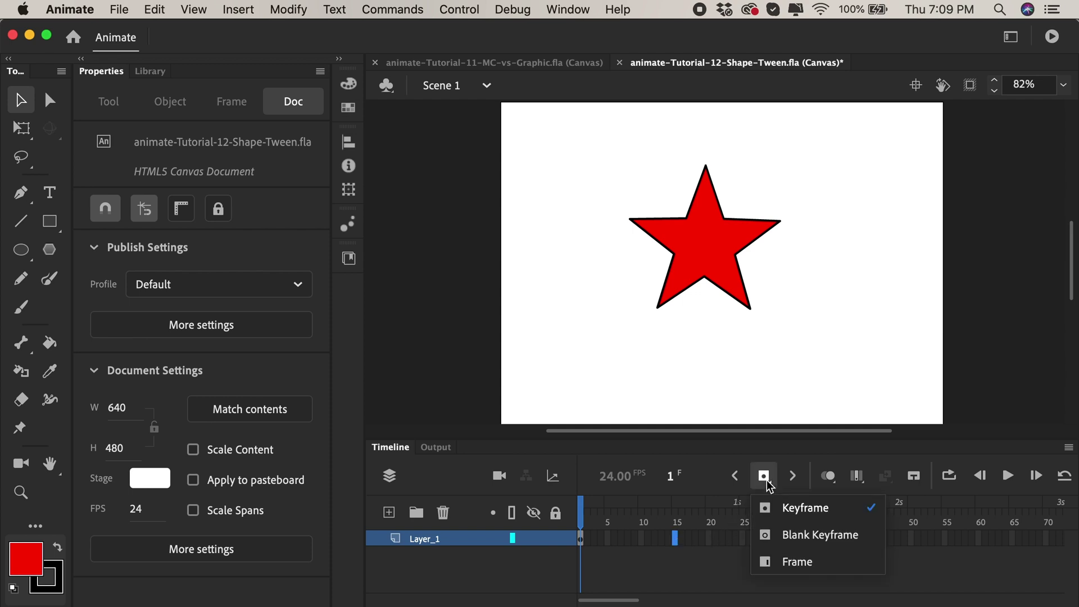
click(795, 536)
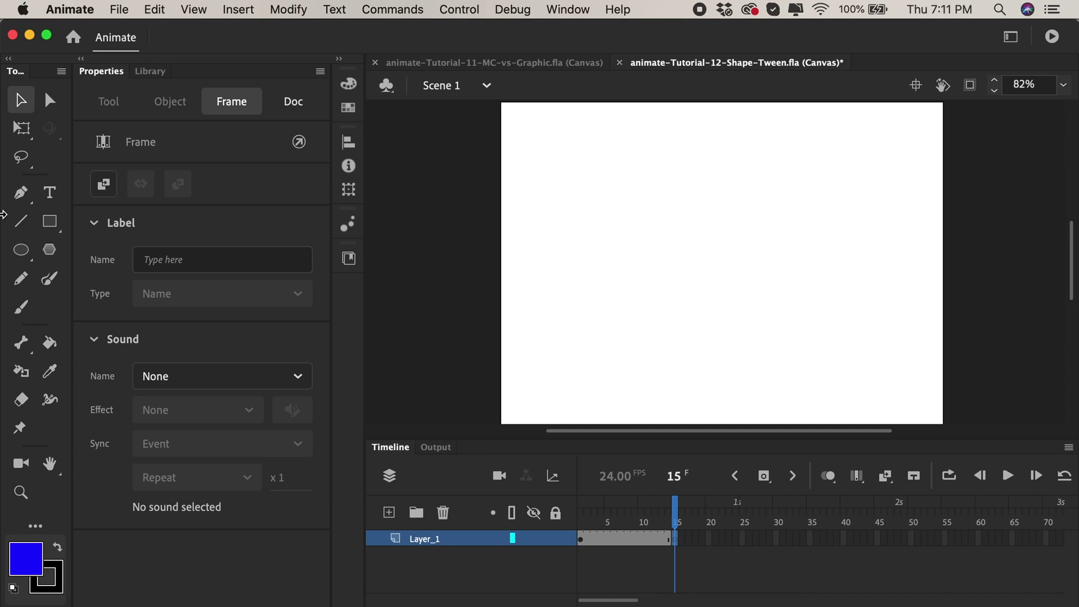
click(49, 192)
click(599, 233)
text(SHAPE TWEEN)
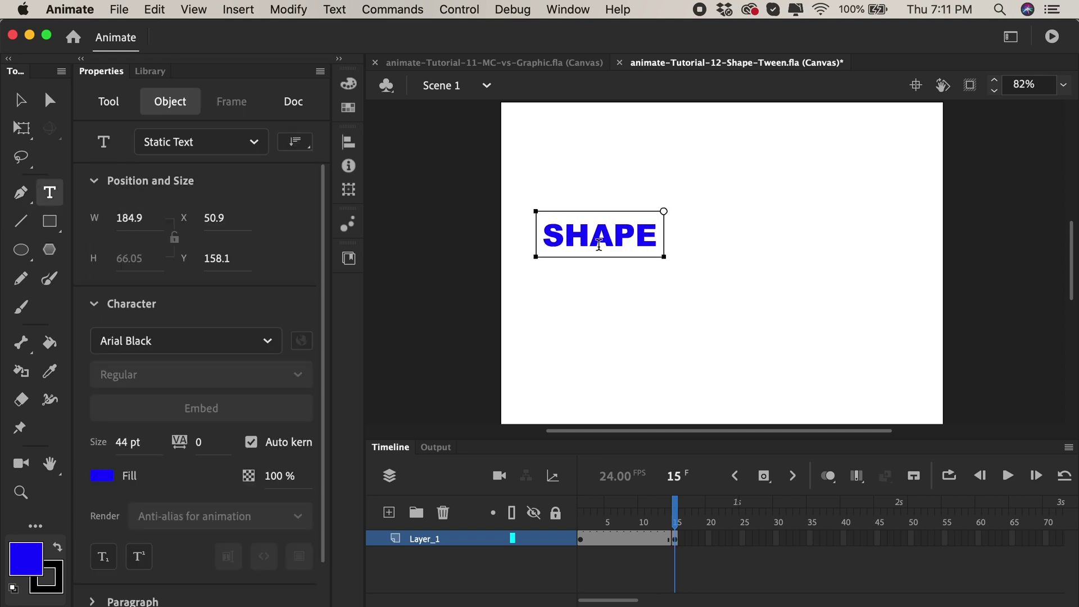
Centre the SHAPE TWEEN text and scale it up with Free Transform.
click(21, 102)
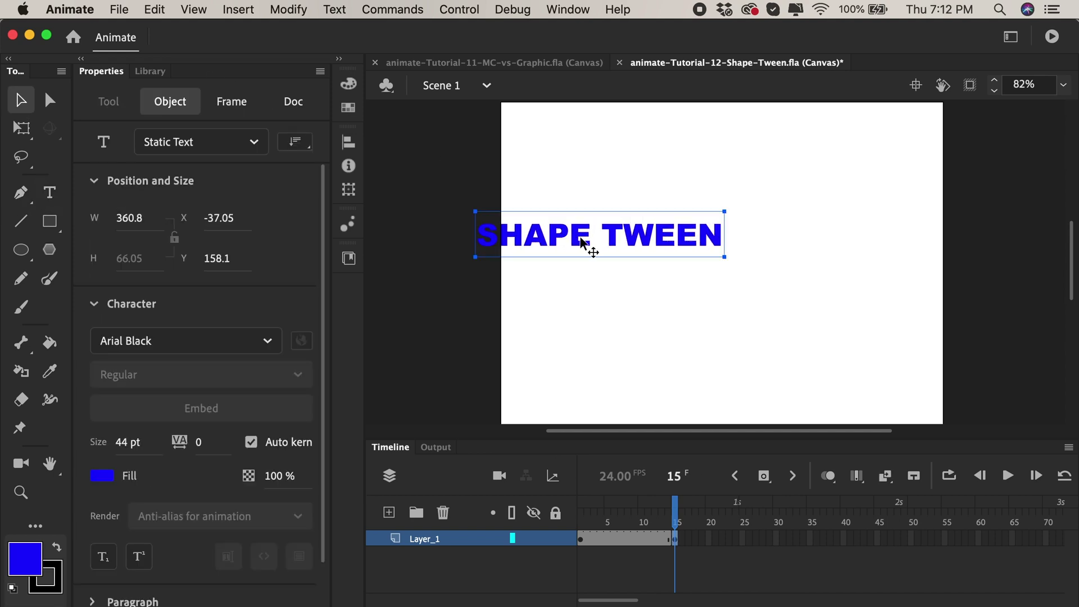
drag(589, 247, 700, 275)
key(q)
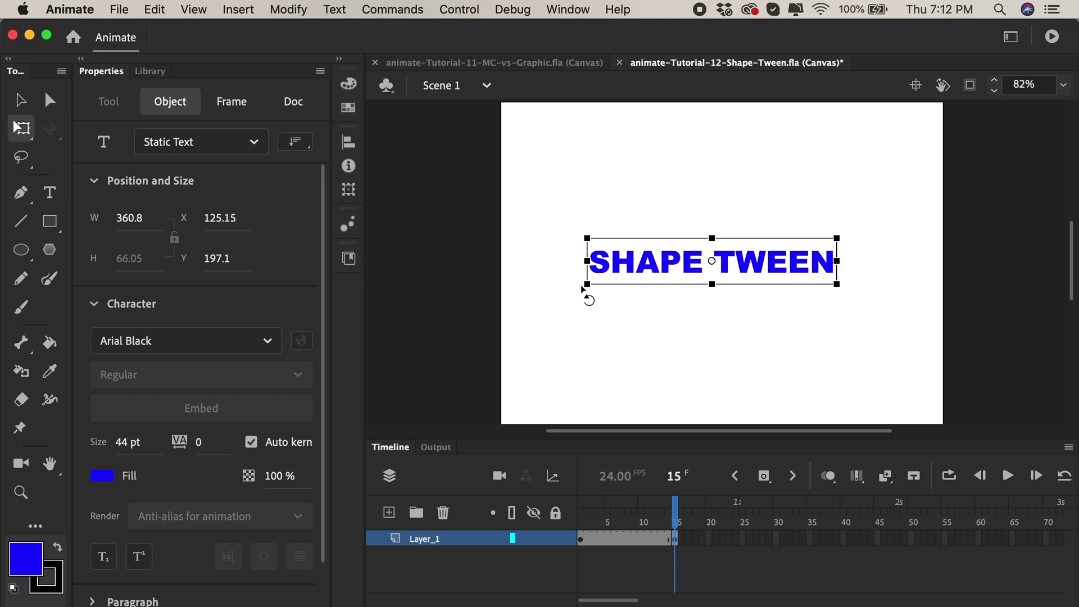
drag(587, 285, 538, 293)
click(21, 100)
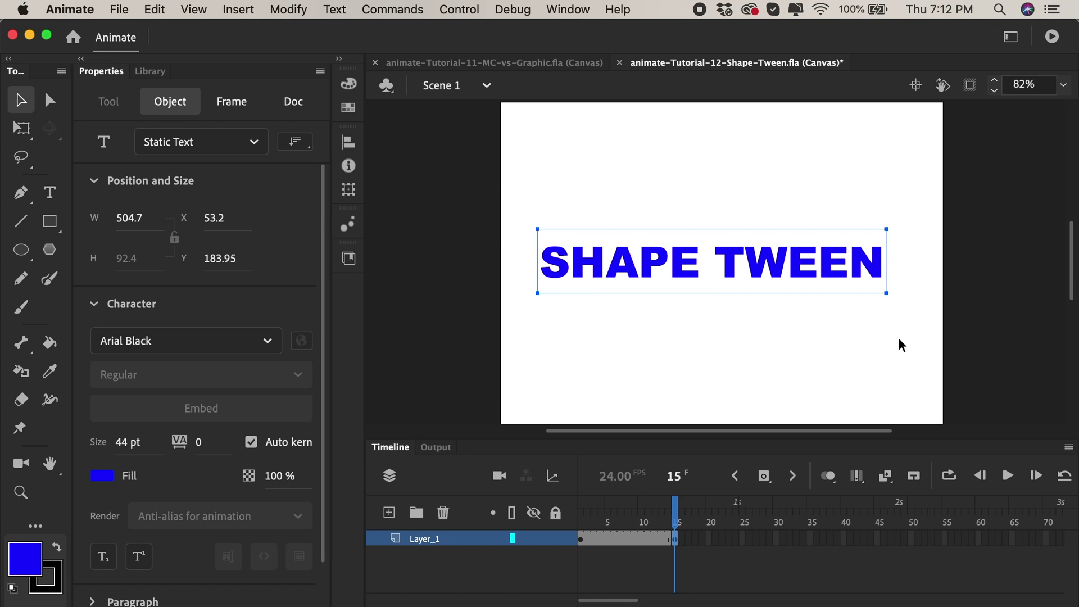
Create a shape tween on Layer_1 frames 1–15, then select the text at frame 15.
click(608, 539)
right_click(607, 536)
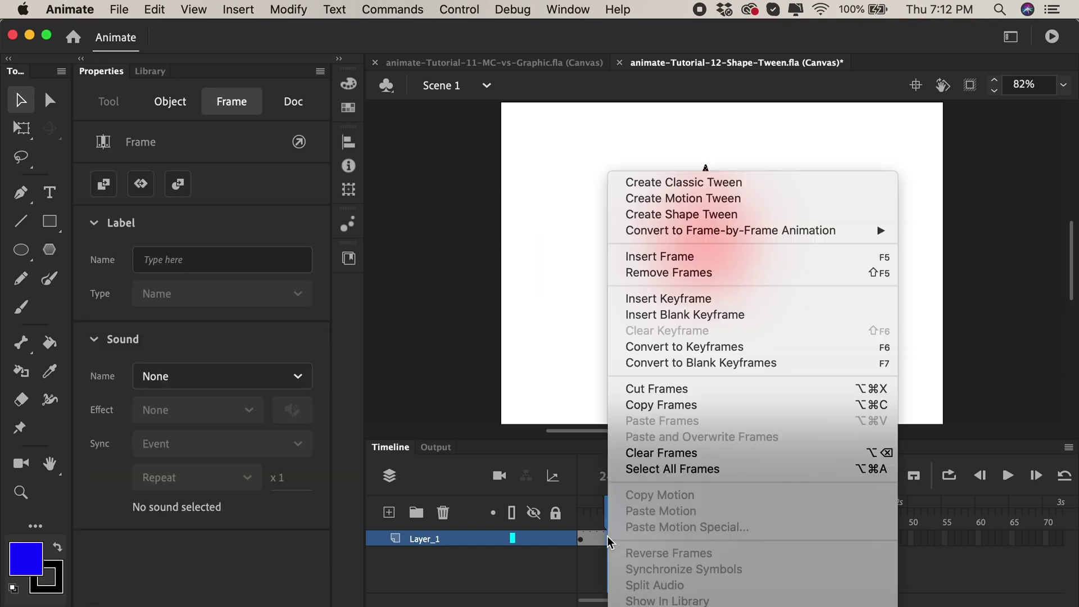
click(663, 216)
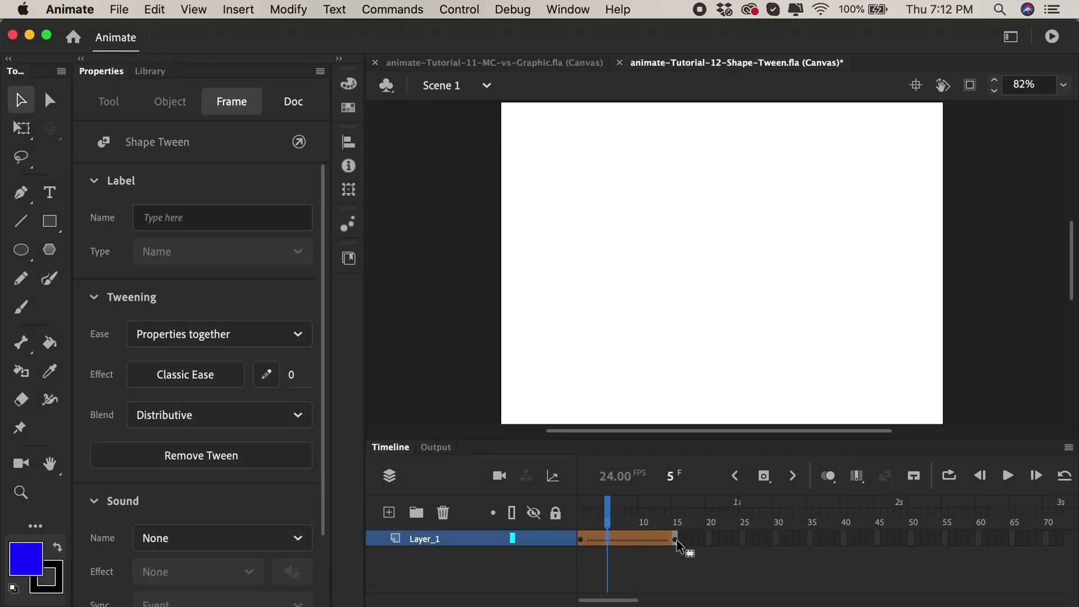
click(839, 502)
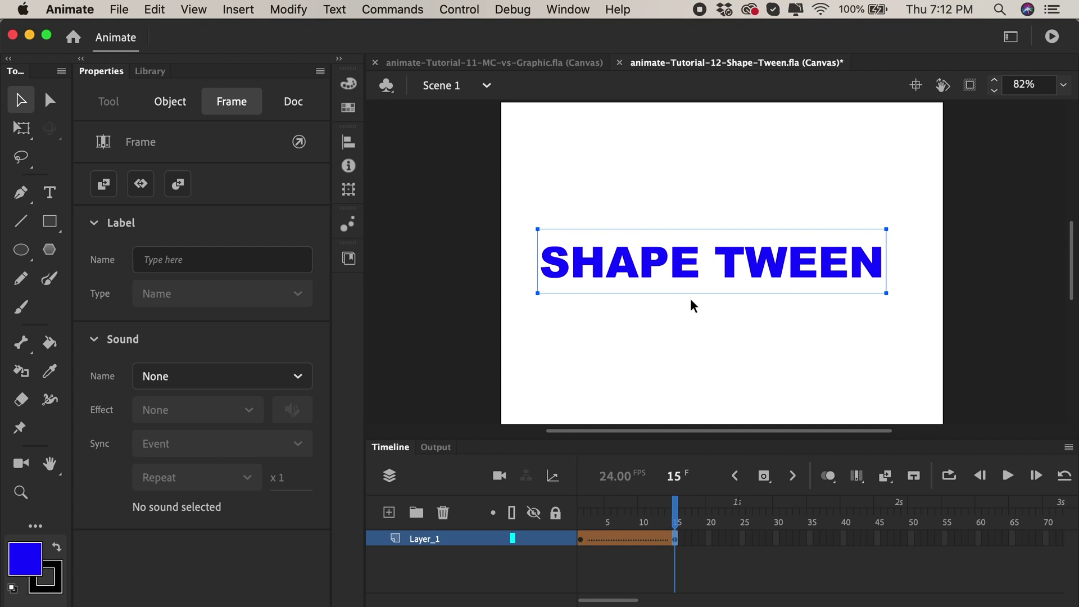
click(560, 262)
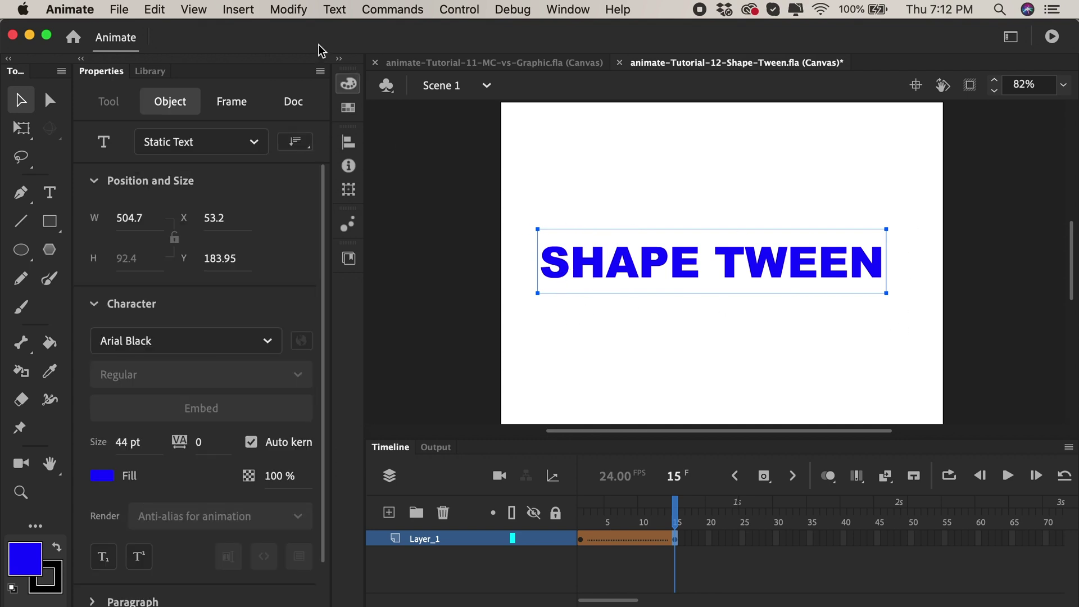
Break the SHAPE TWEEN text apart once into single letters.
click(289, 10)
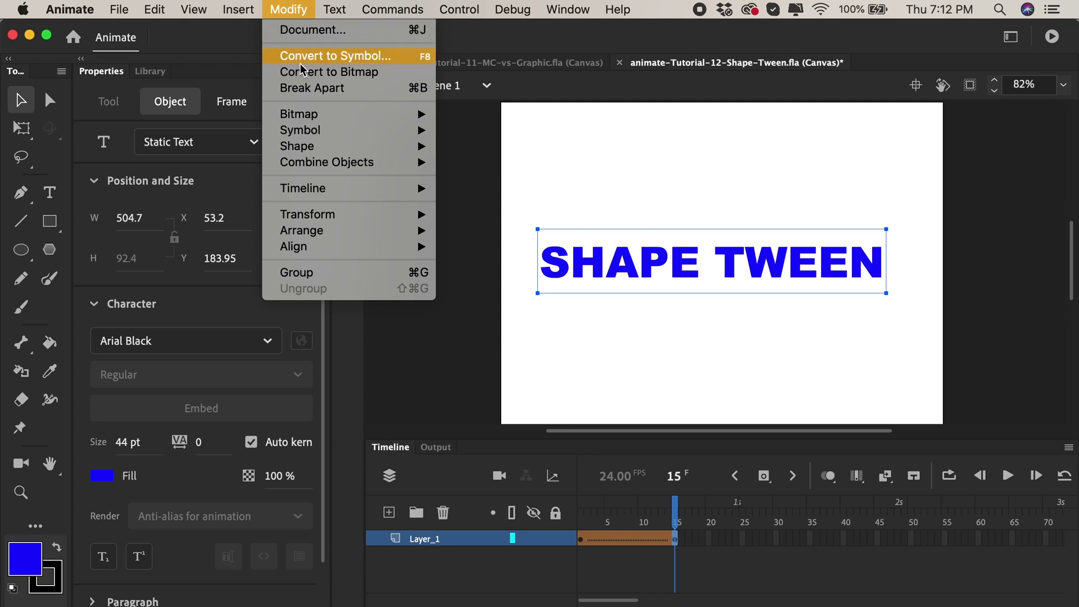
click(396, 94)
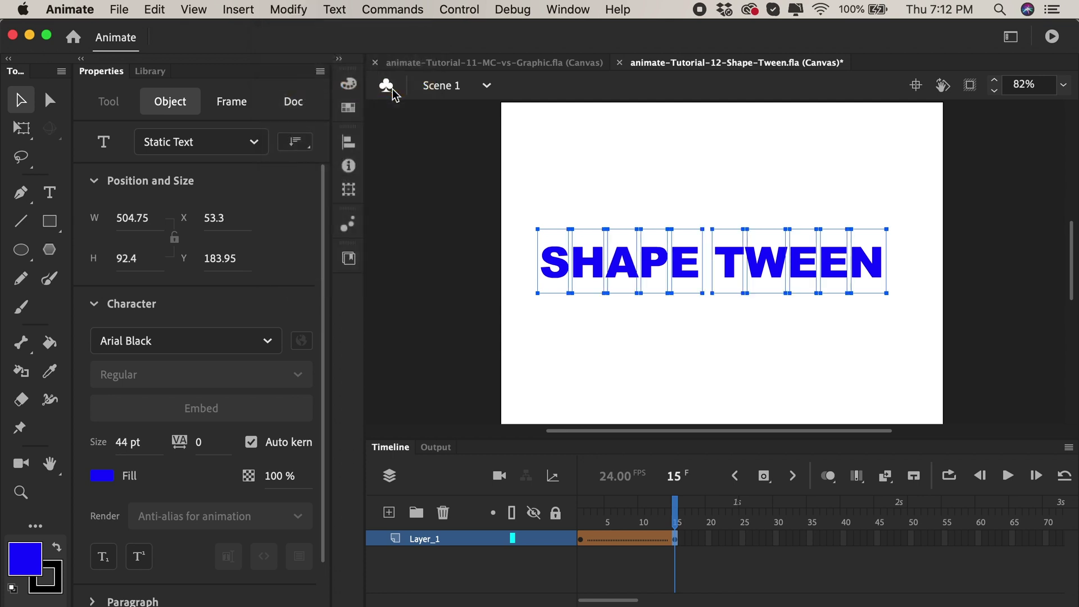
click(608, 218)
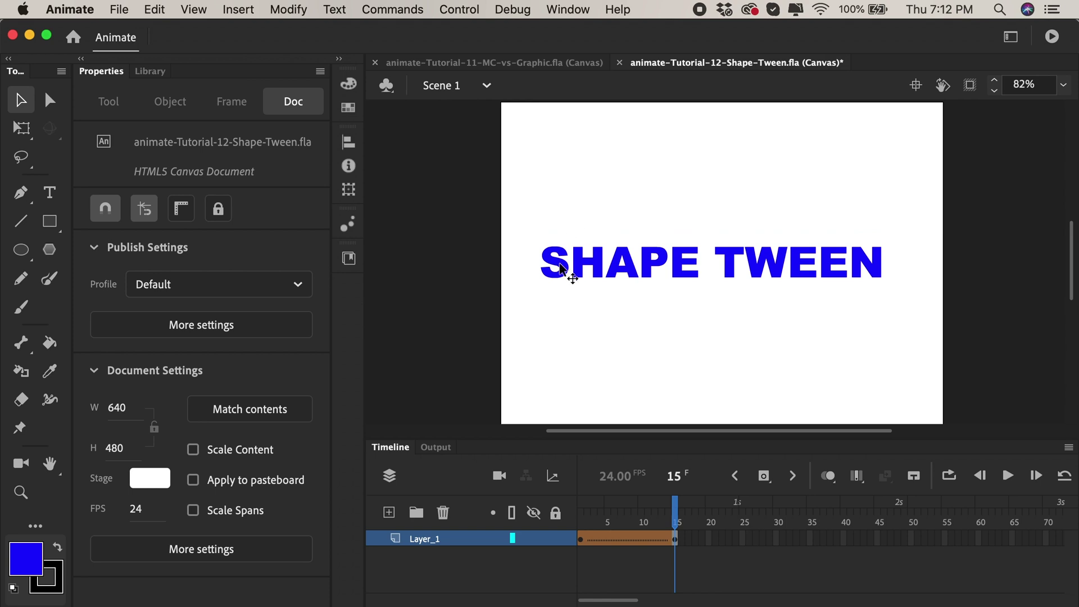
Try moving the S, H and A letters, then undo the moves to realign them.
drag(563, 270, 549, 216)
drag(587, 264, 566, 302)
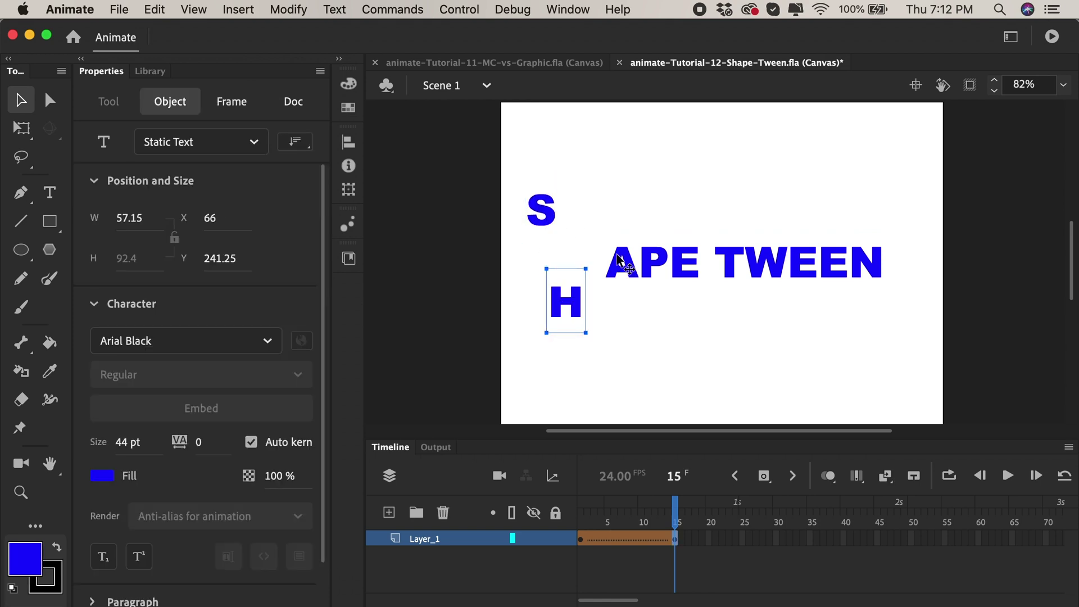
drag(618, 259, 608, 222)
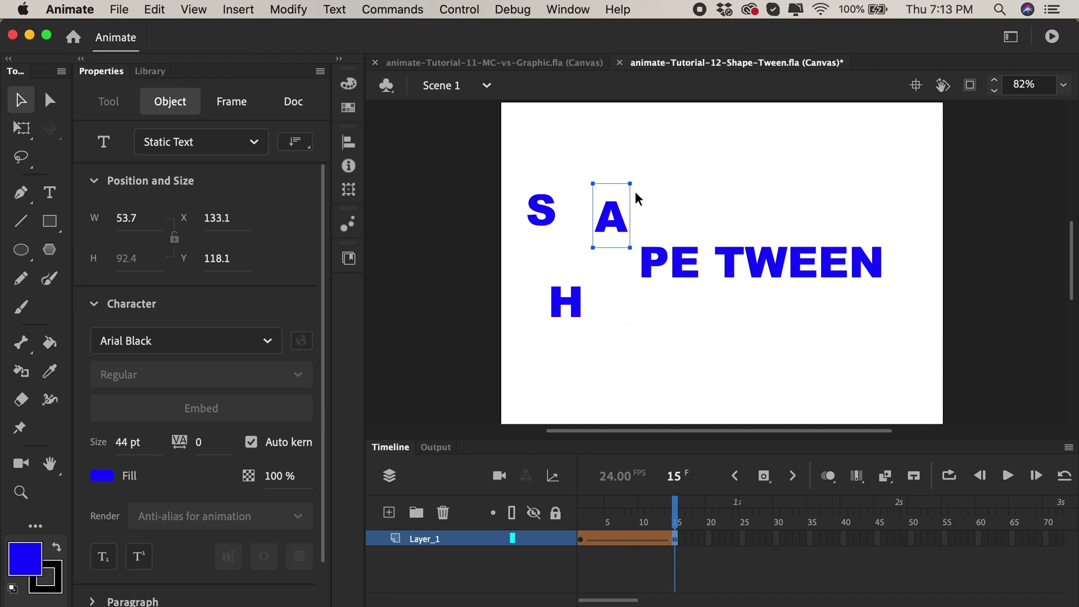
key(cmd+z)
key(cmd+z)
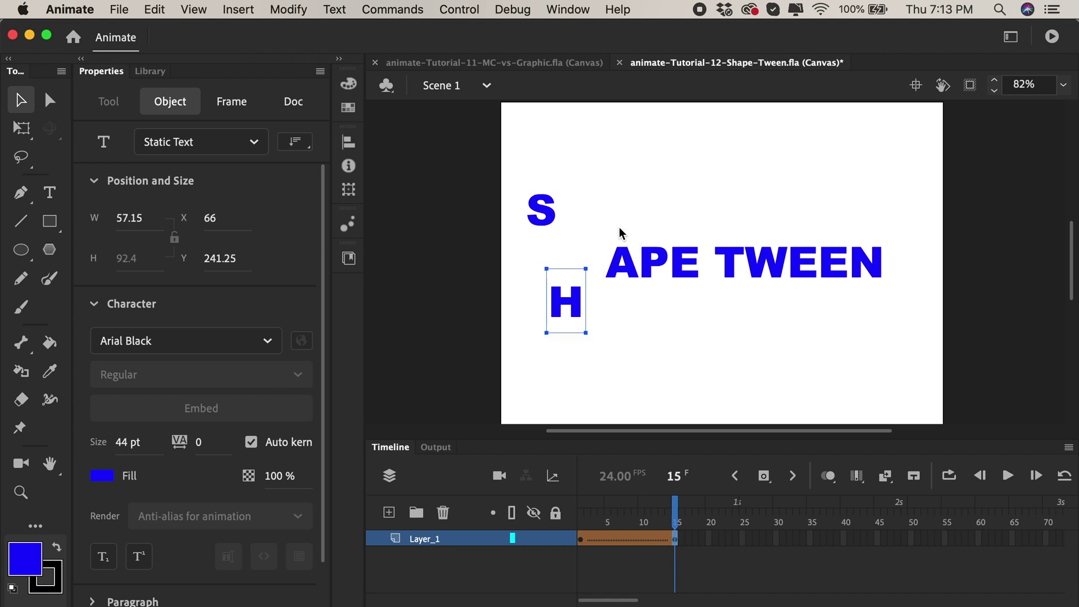
key(super+z)
key(super+z)
key(super+z)
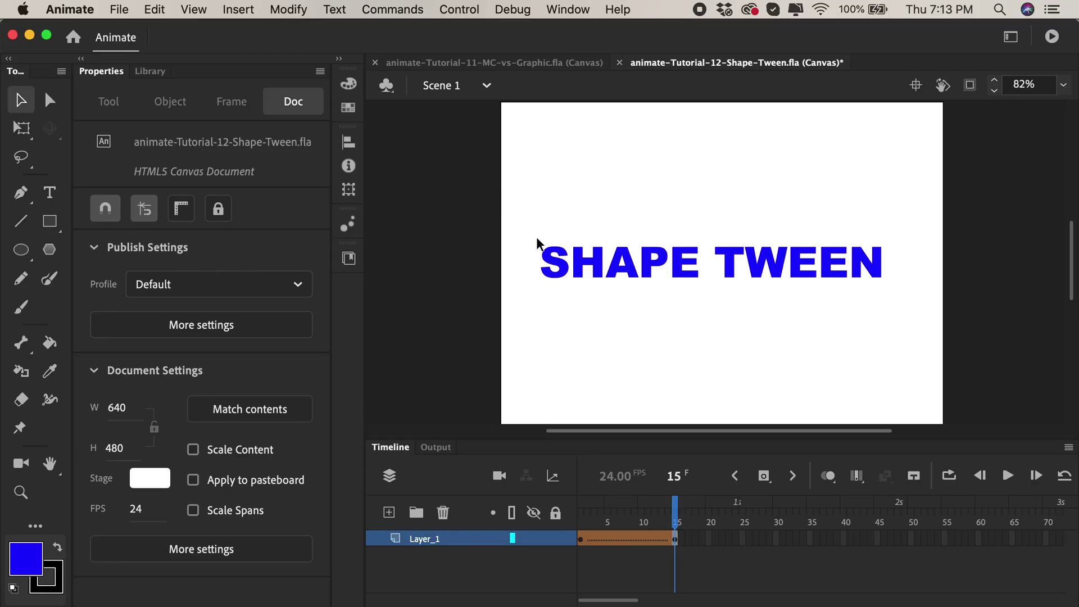
Break the selected letters apart again into raw shapes.
drag(526, 214, 911, 320)
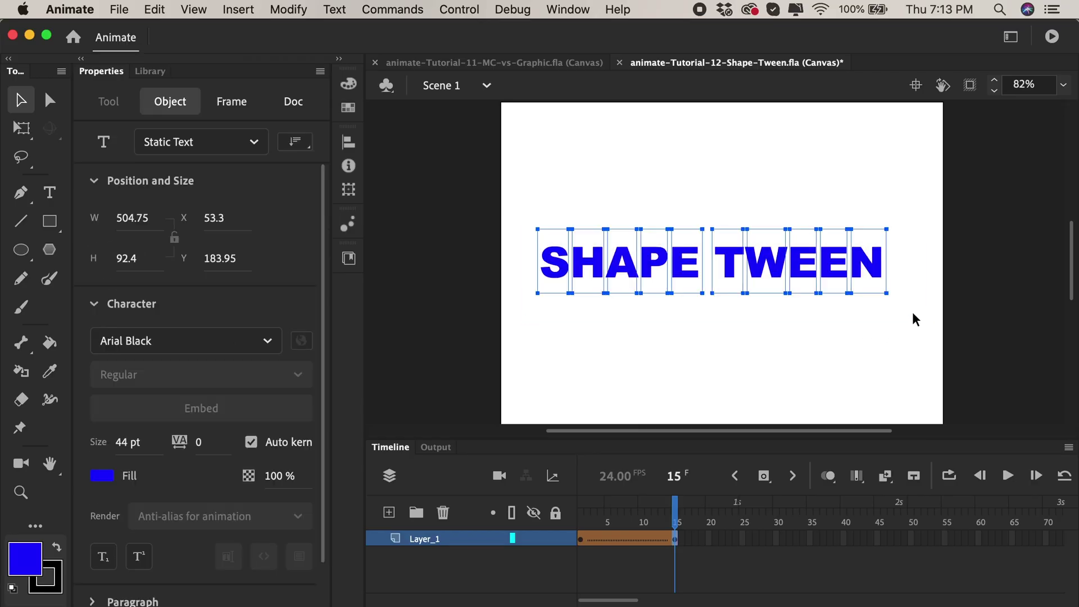
click(289, 9)
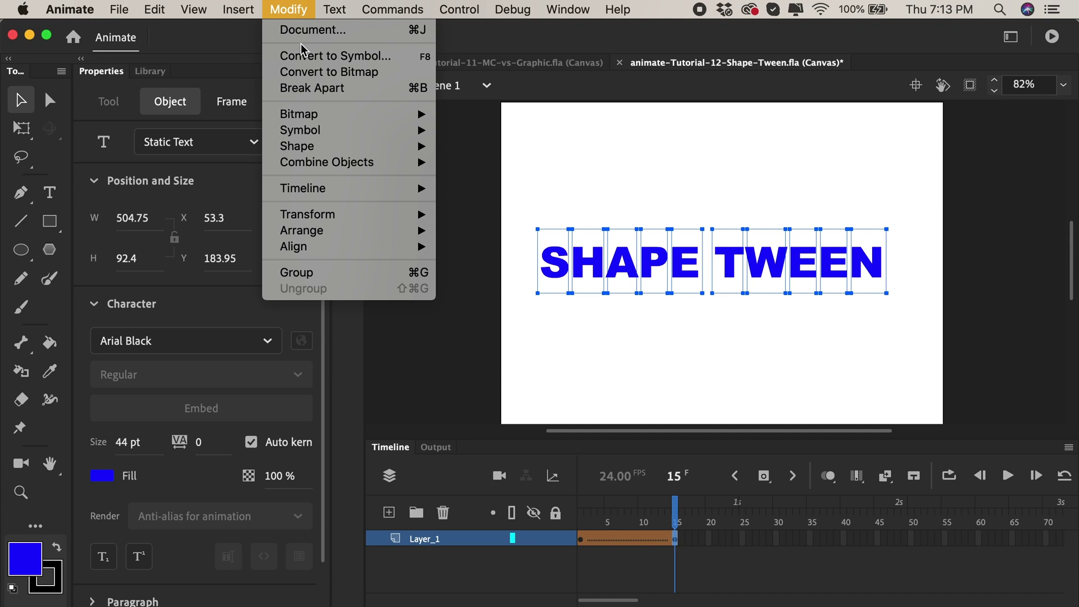
click(313, 90)
click(602, 326)
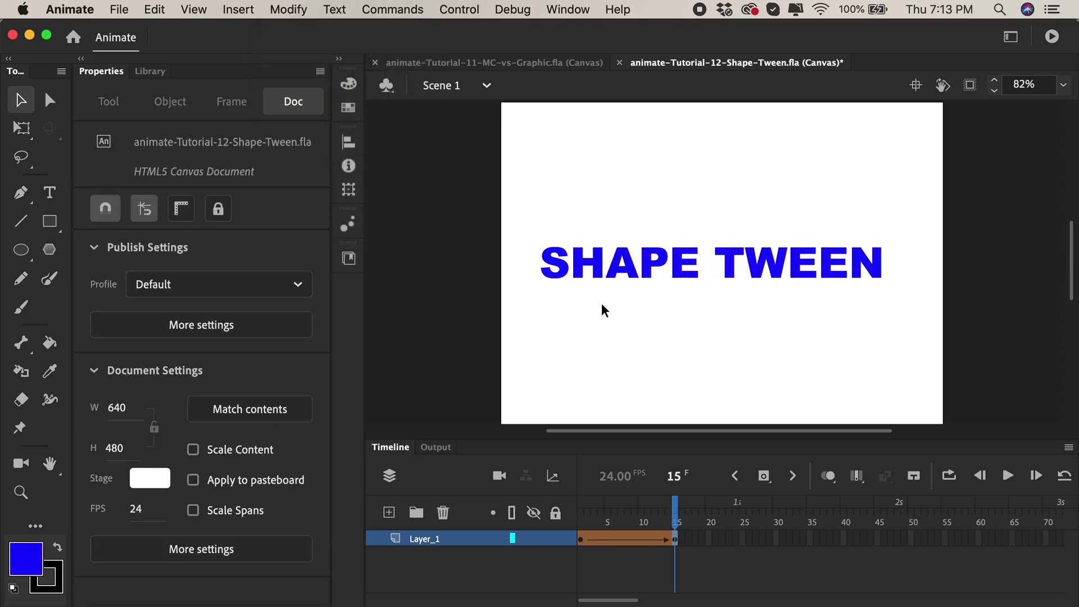
Pull the H's left stem into a spike and play the star-to-text morph twice.
drag(598, 276, 658, 197)
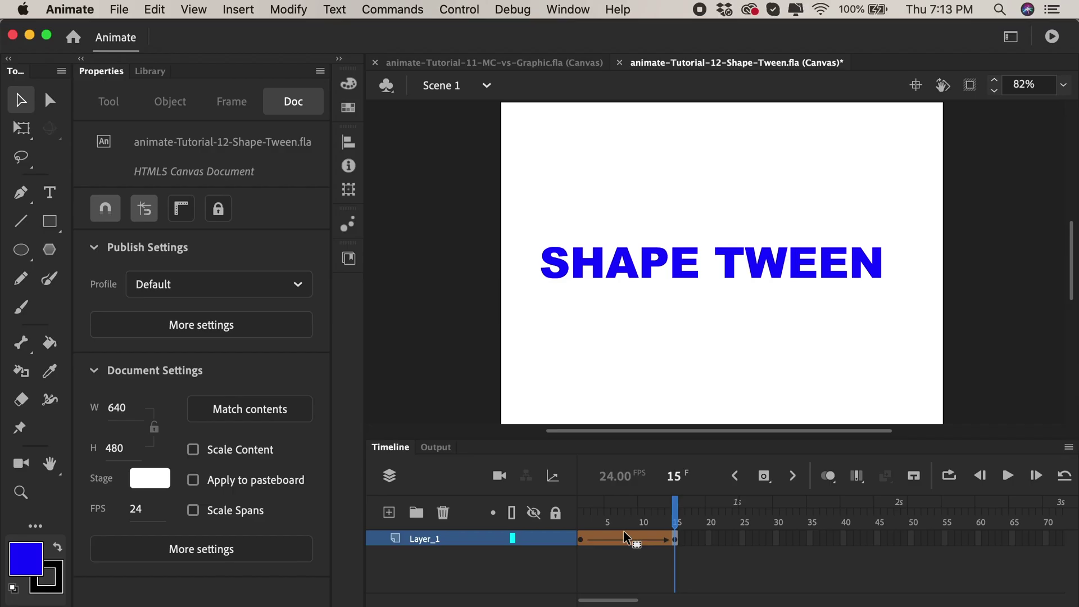
key(Return)
key(Return)
key(Return)
Replace Layer_1 with a new layer and draw a light grey rectangle on the stage's right.
click(389, 512)
click(443, 512)
click(581, 540)
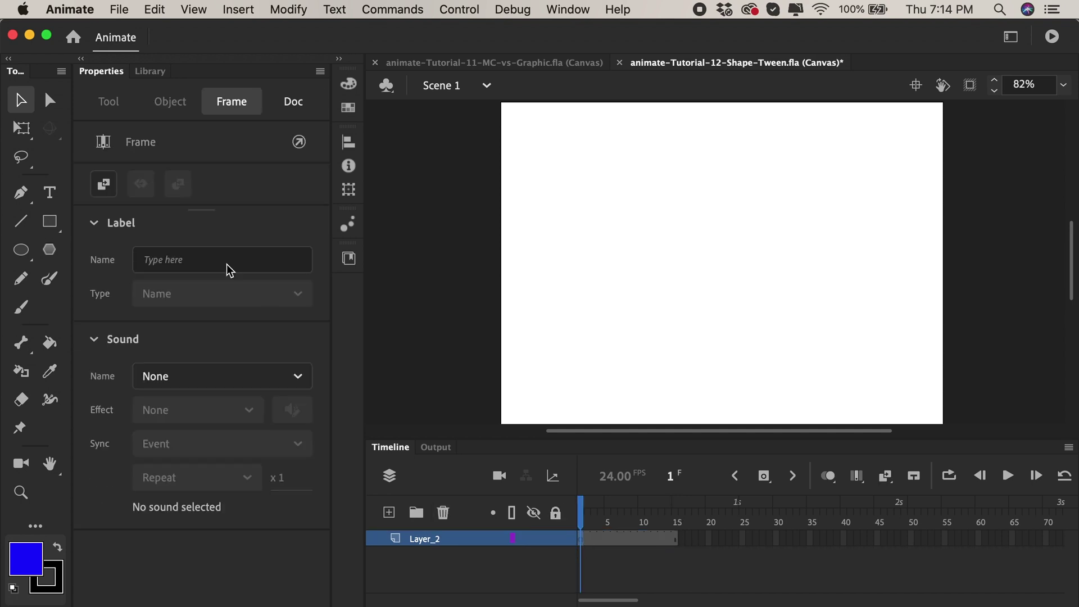
click(50, 222)
click(25, 558)
click(120, 437)
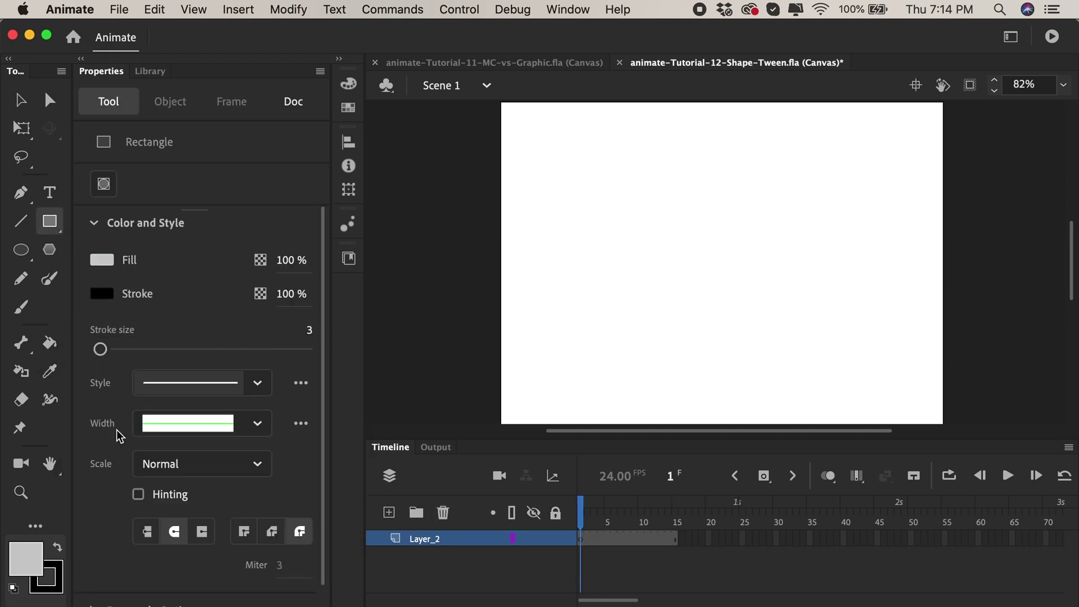
drag(717, 139, 905, 398)
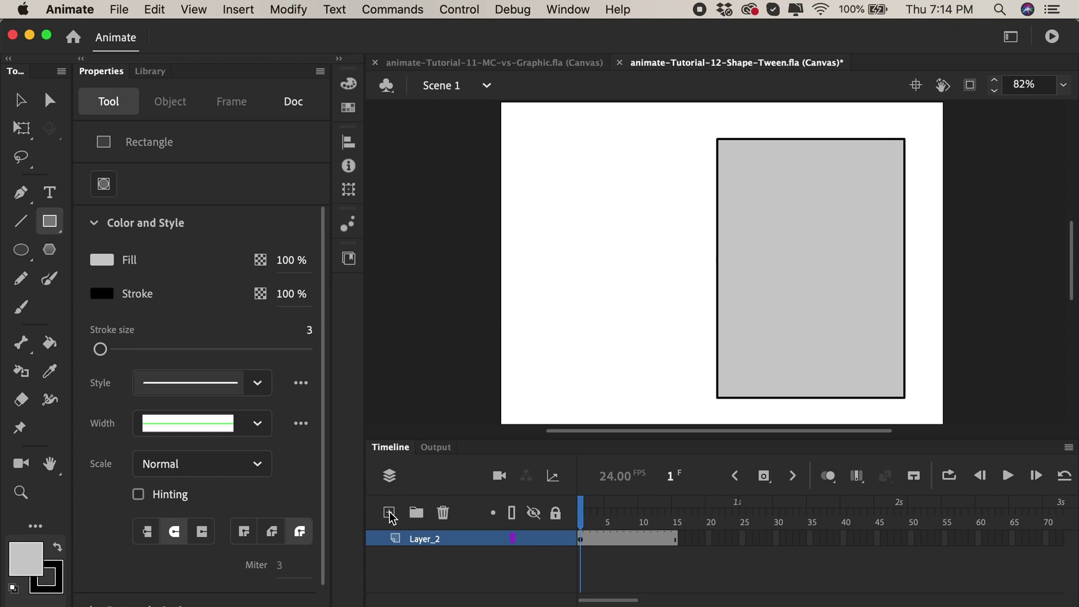
Rename the layer bottom_of_card and add a new layer named top above it.
double_click(425, 539)
text(bottom of car)
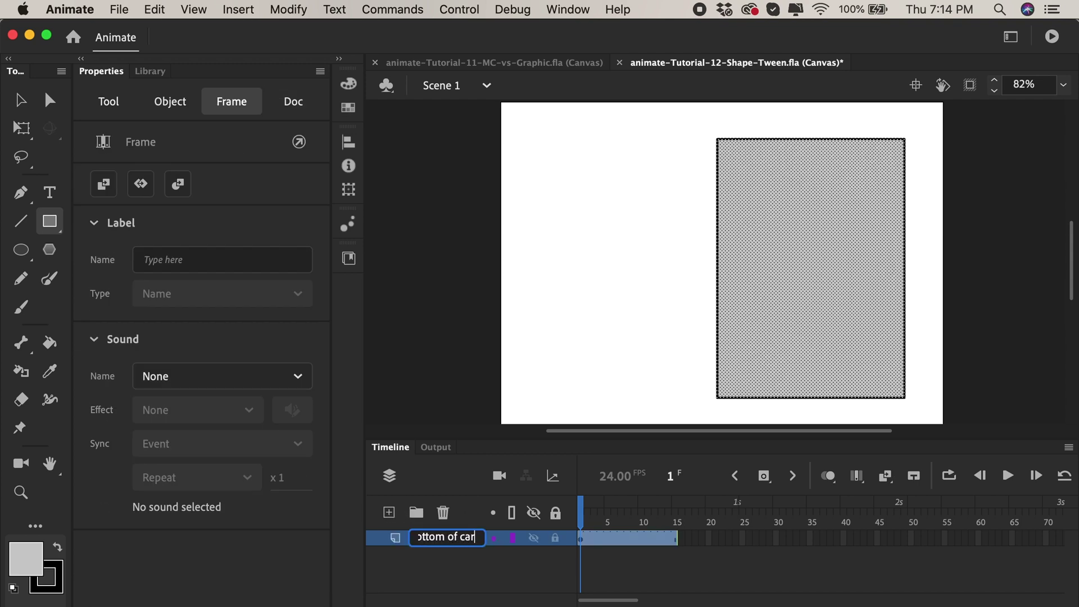
text(d)
key(Return)
click(389, 513)
double_click(436, 541)
text(top)
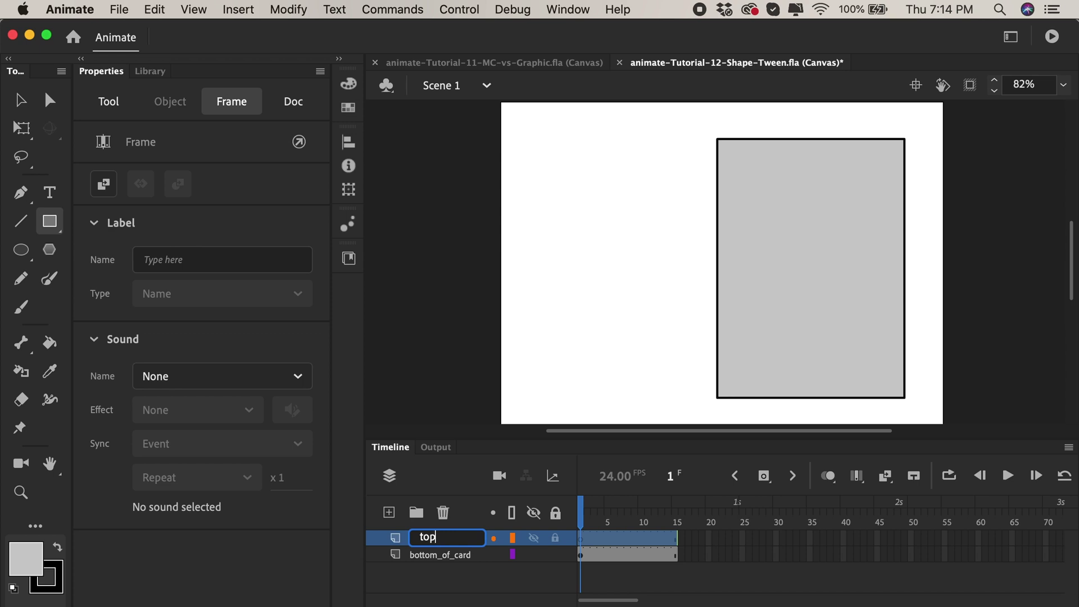
key(Return)
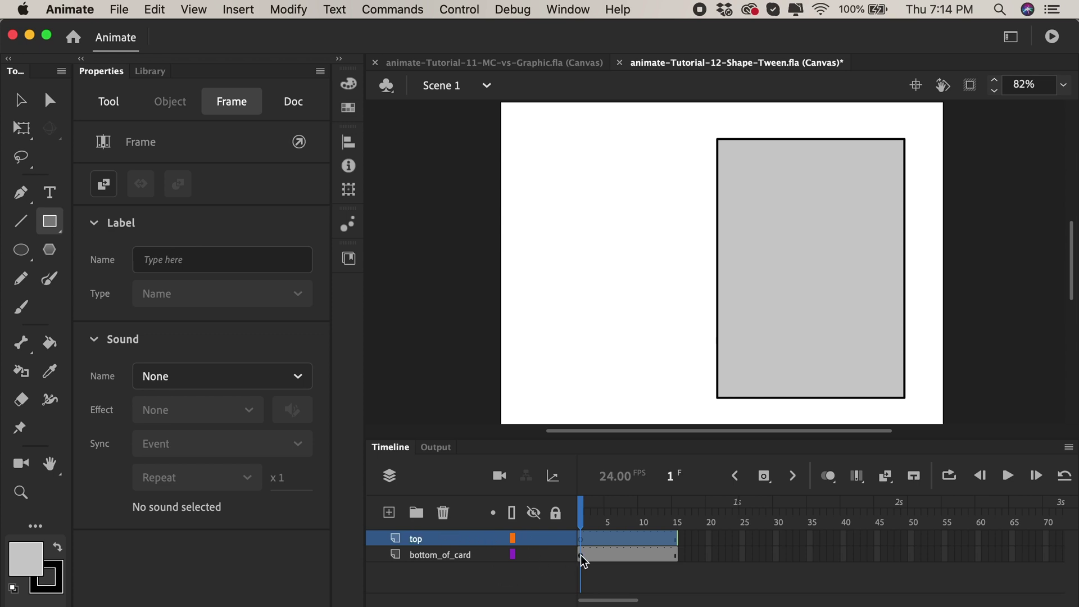
Select the top layer's frames 1–15 and fill its card blue #0099FF.
drag(581, 555, 625, 537)
click(625, 552)
click(25, 559)
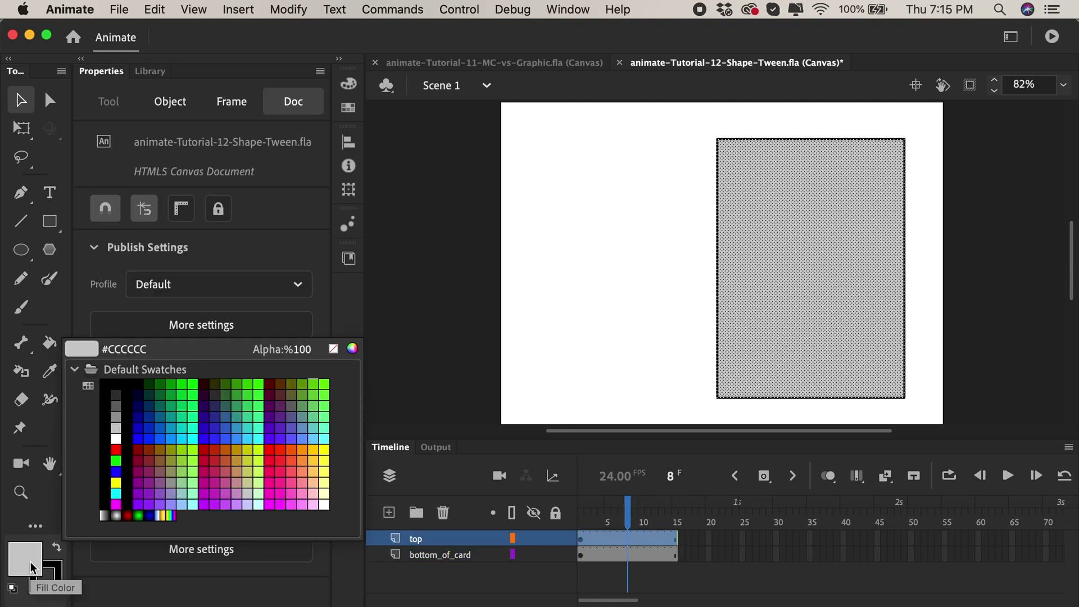
click(176, 429)
click(582, 509)
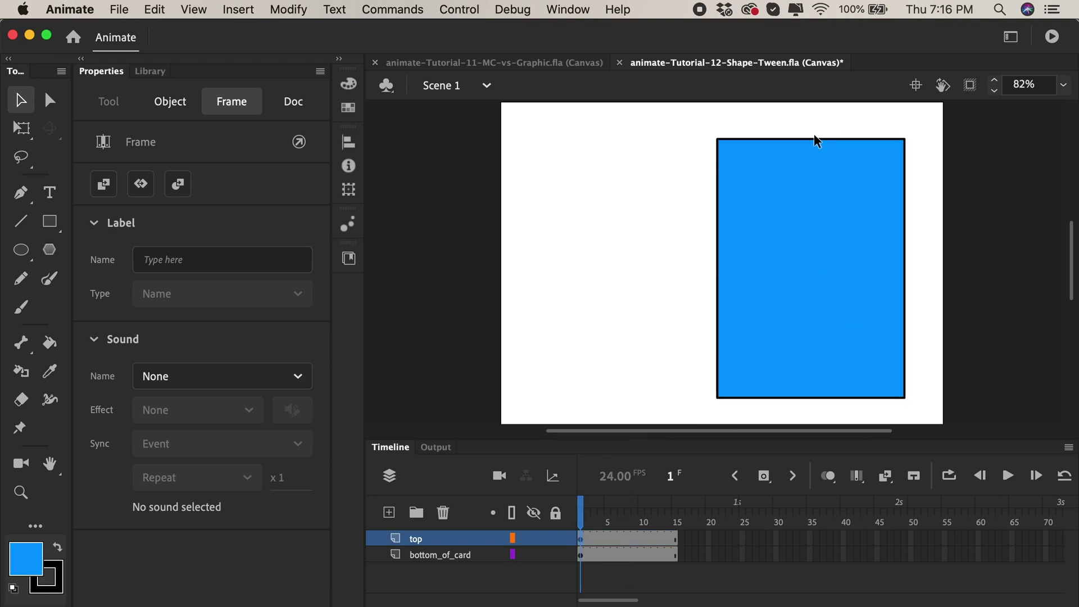
At frame 15, move the blue card left of the grey card and skew its left corners.
key(shift+period)
drag(785, 371, 597, 373)
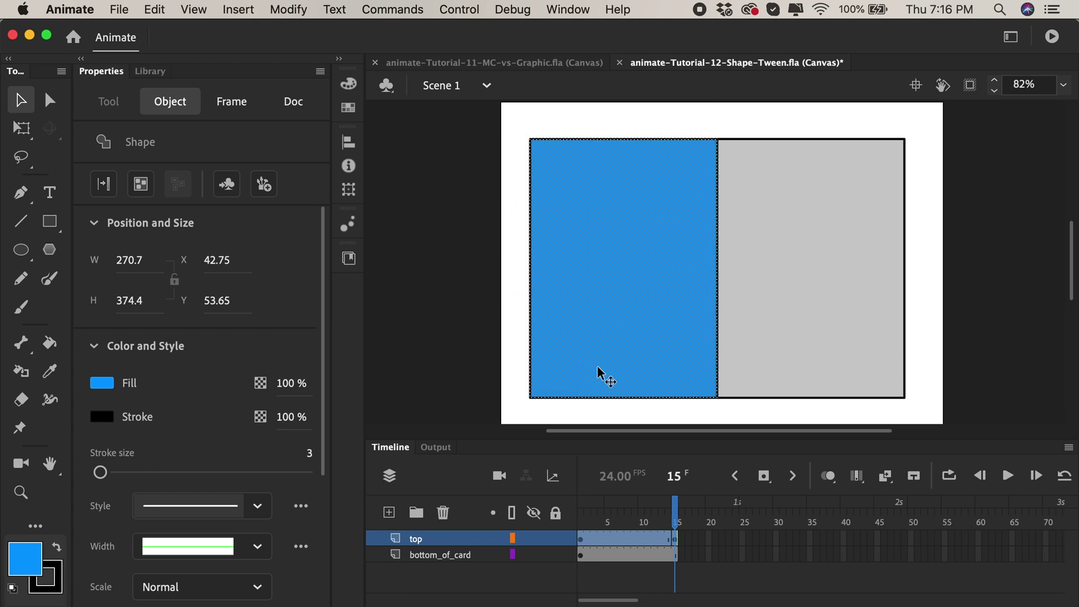
click(508, 315)
drag(525, 142, 598, 113)
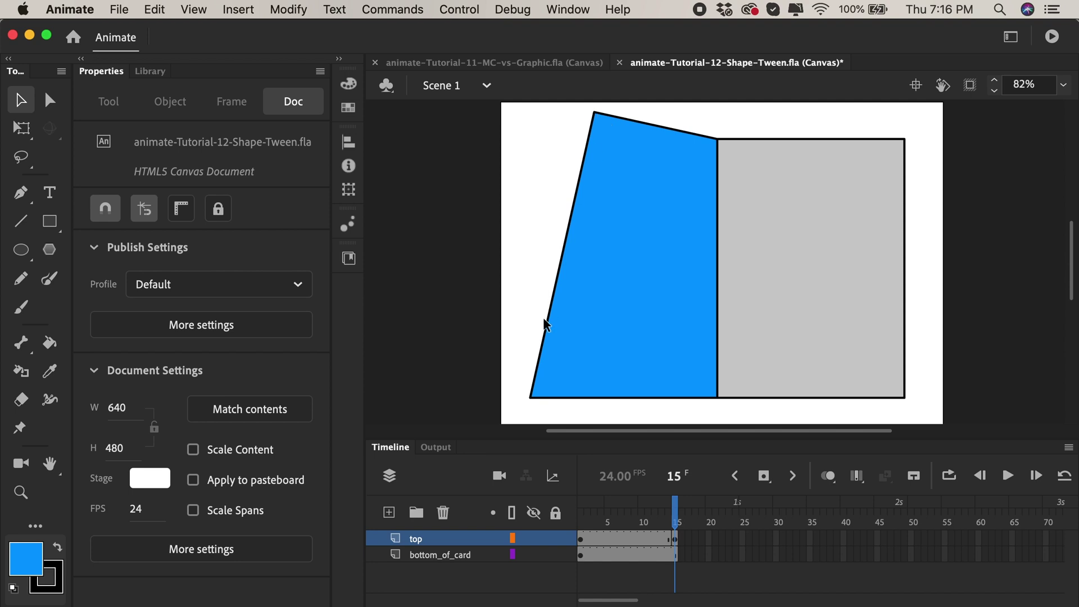
drag(535, 396, 598, 417)
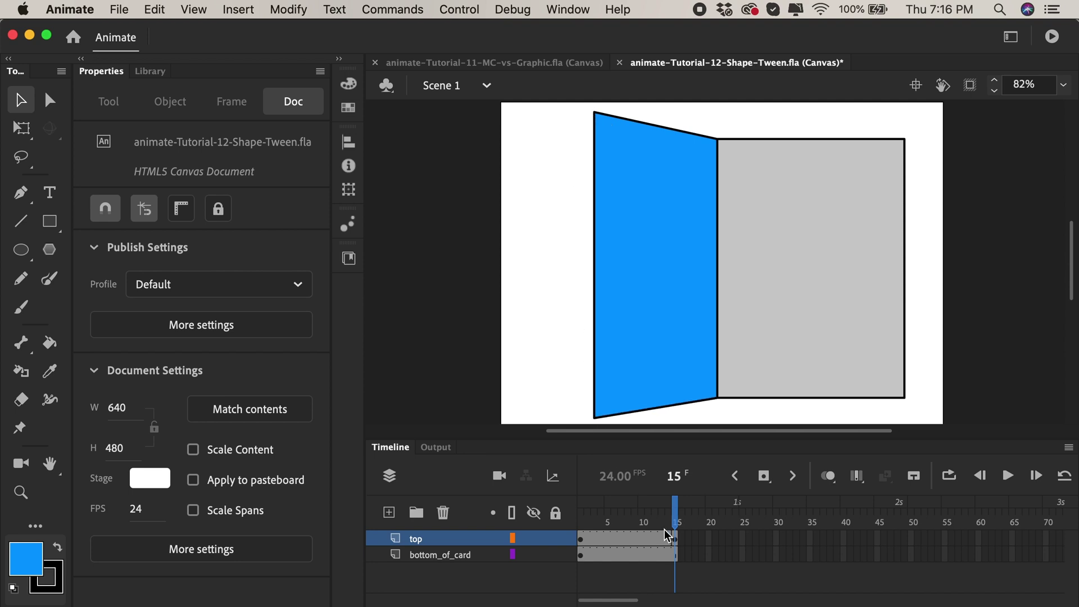
Scrub frames 1, 5 and 15 to review the card, then select the folded blue shape.
mouse_move(675, 520)
mouse_down()
mouse_move(590, 520)
mouse_move(677, 520)
mouse_up()
click(607, 536)
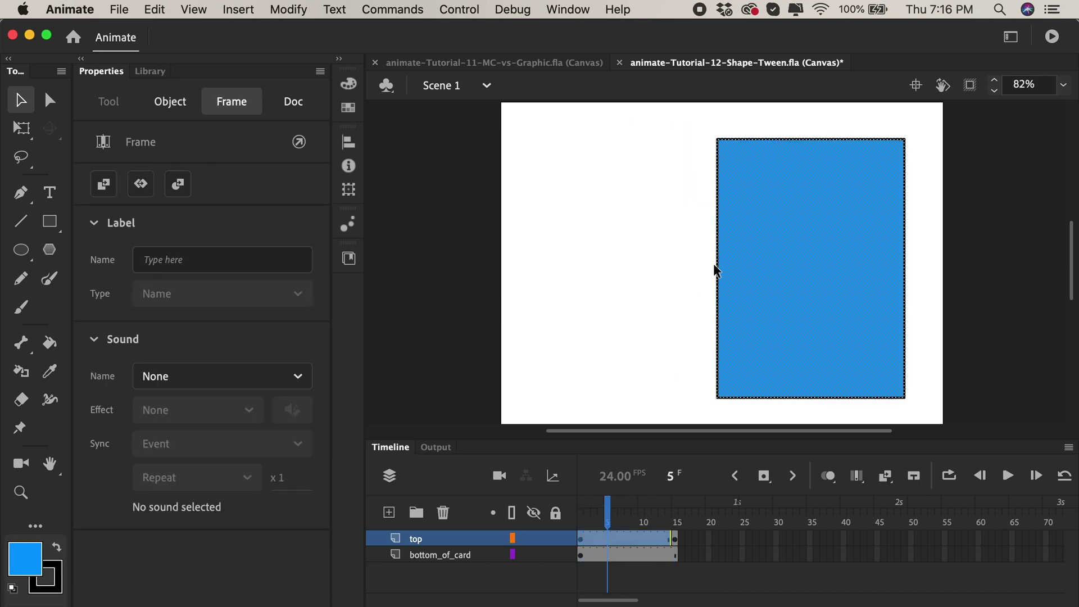
drag(608, 509, 555, 511)
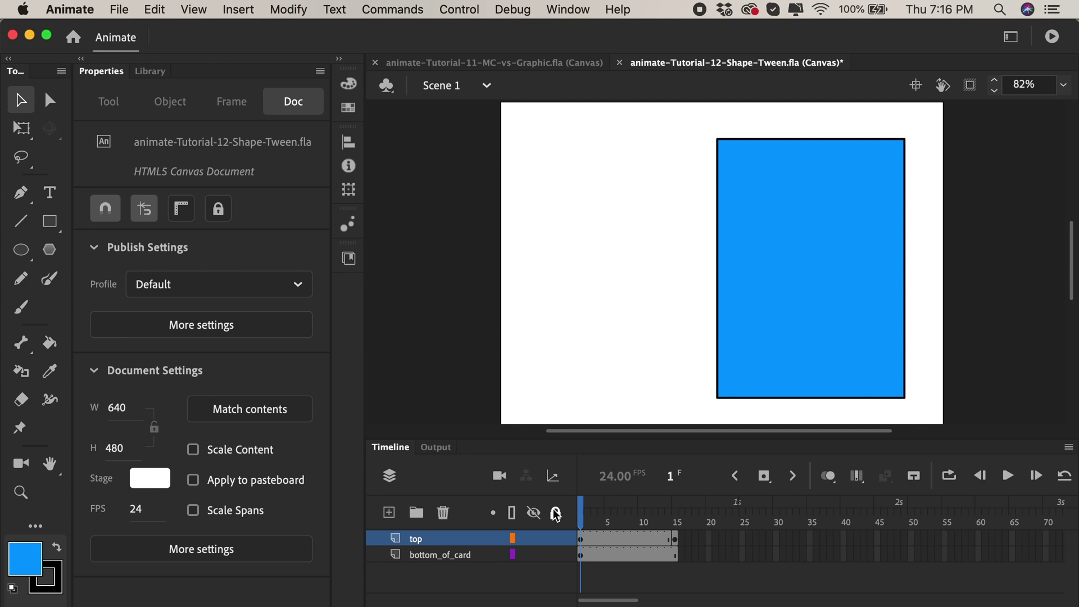
click(581, 539)
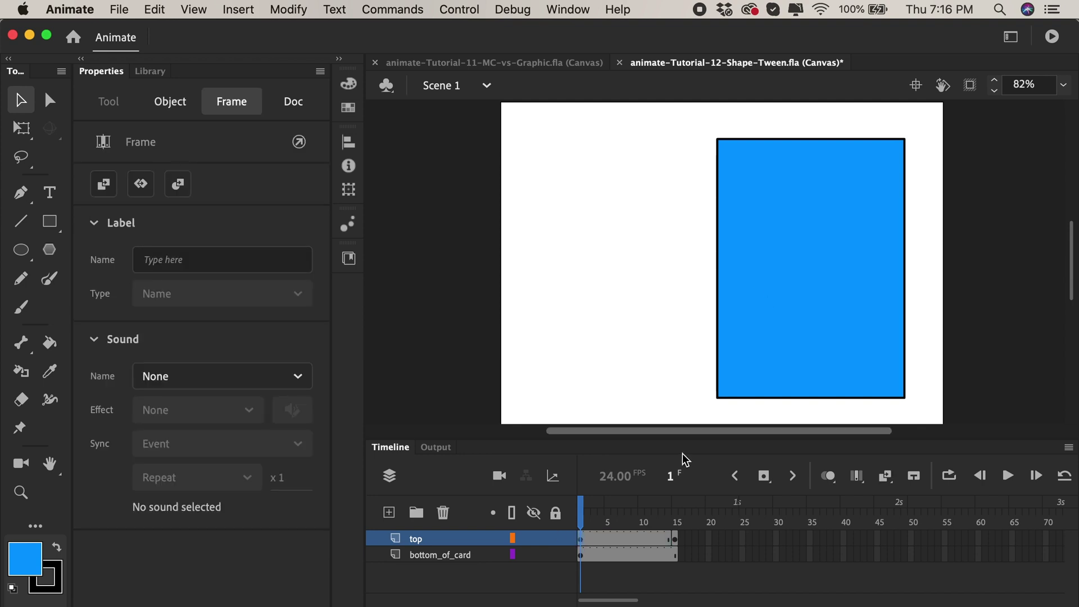
click(675, 540)
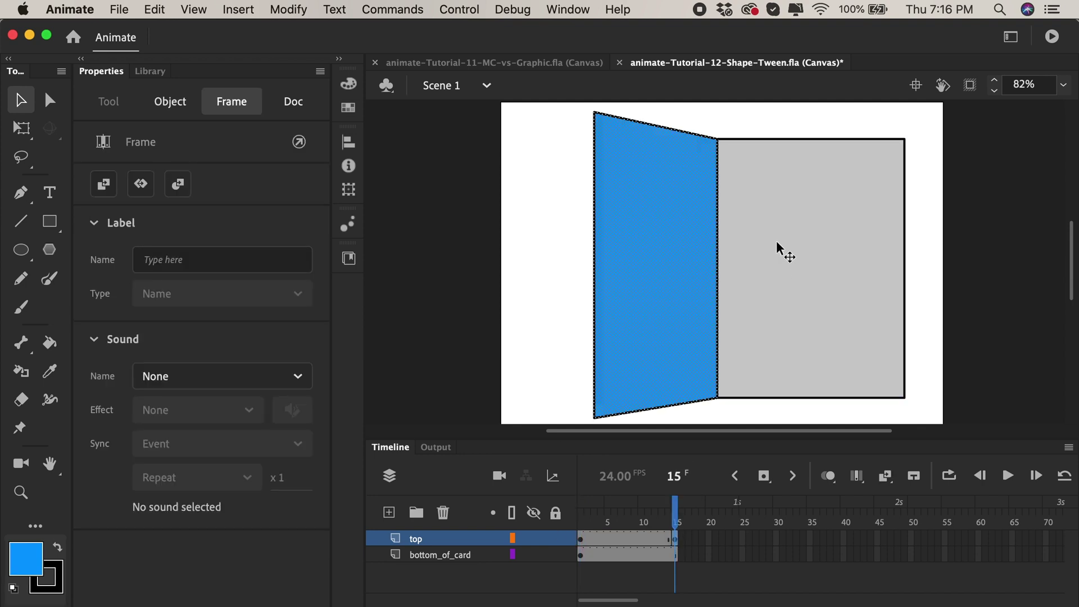
click(592, 261)
click(643, 326)
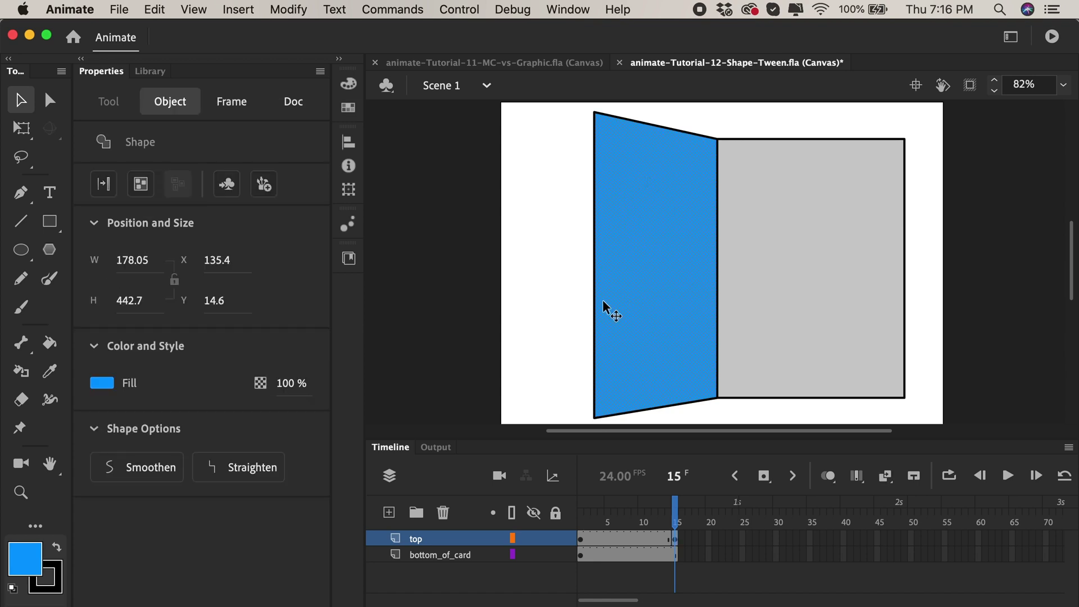
Create a shape tween on the top layer's frames 1–15 and play it twice from frame 1.
click(598, 536)
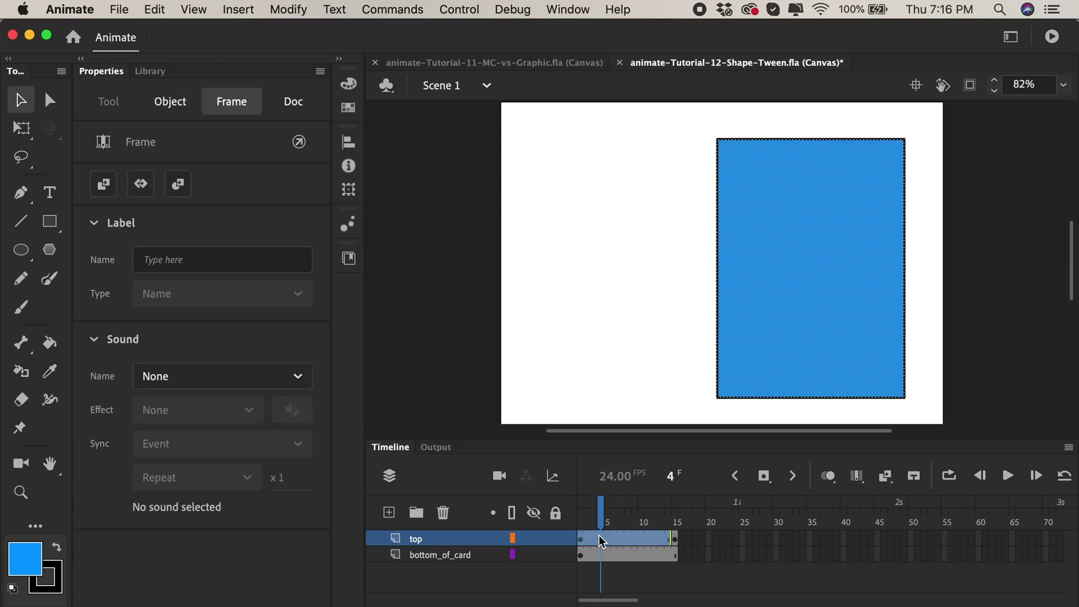
right_click(599, 535)
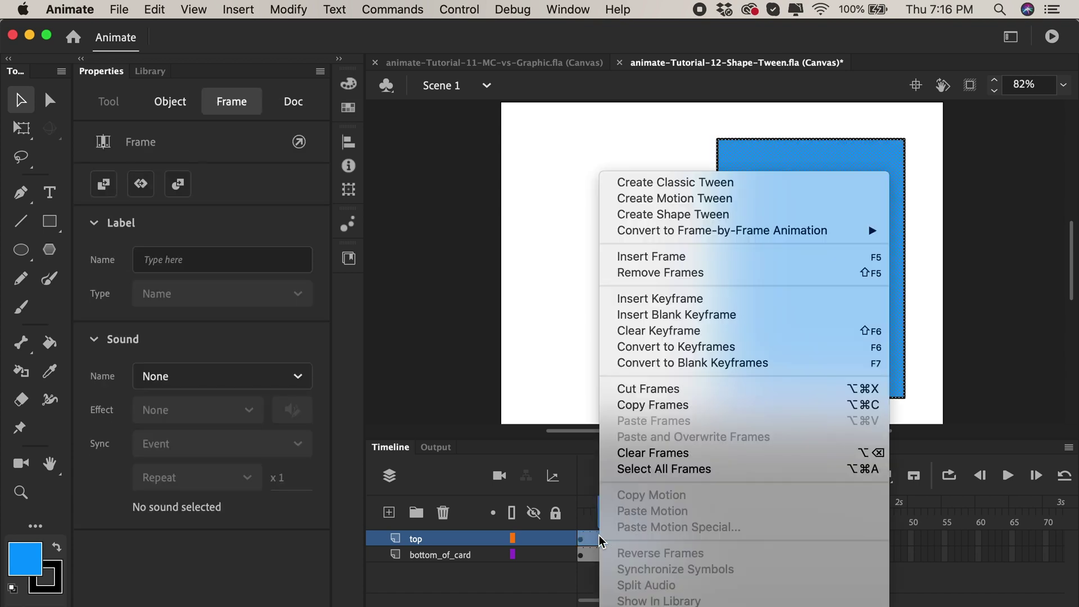
click(642, 219)
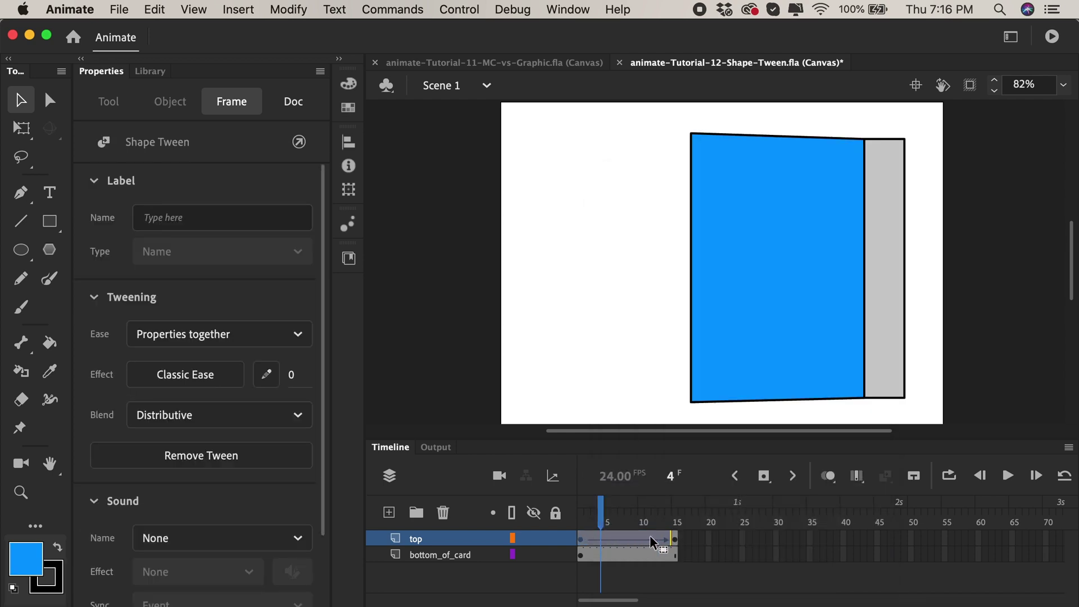
click(567, 510)
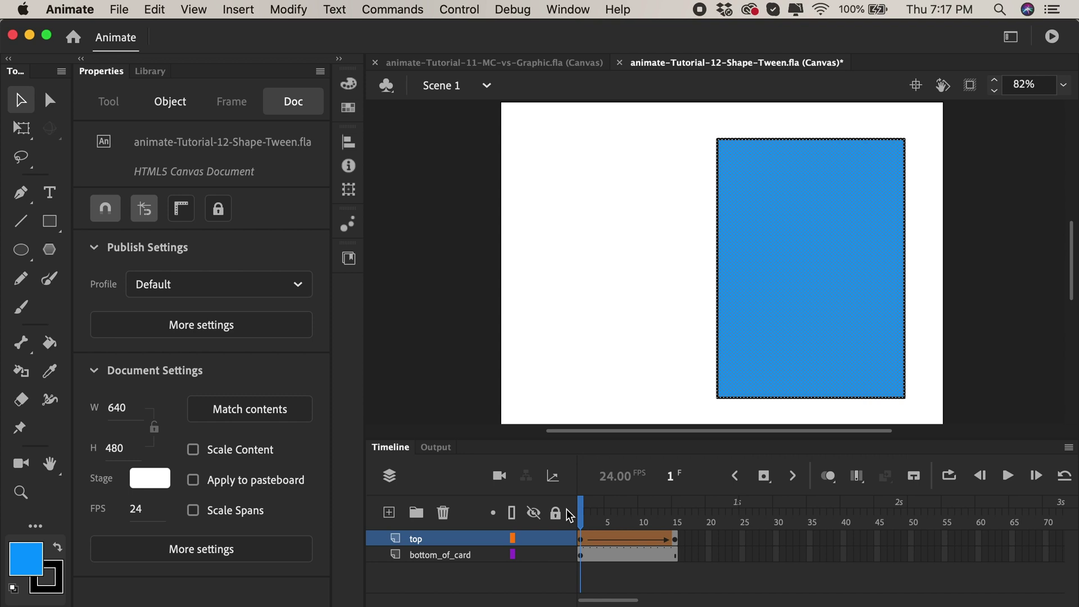
key(Return)
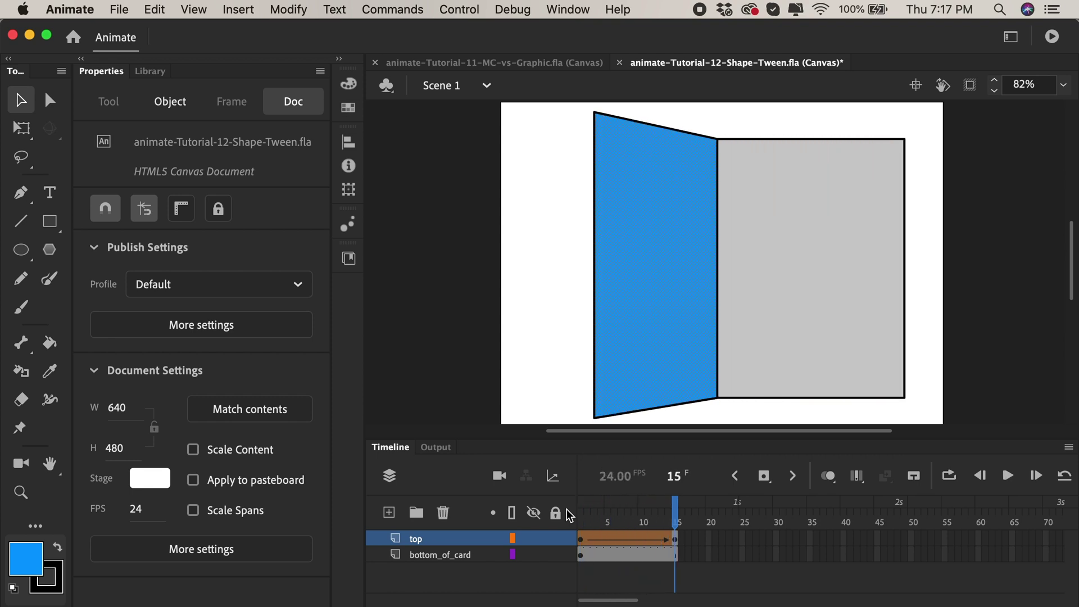
key(Return)
key(Return)
Add a shape hint to the blue card at frame 1 via Modify > Shape > Add Shape Hint.
click(570, 515)
click(582, 540)
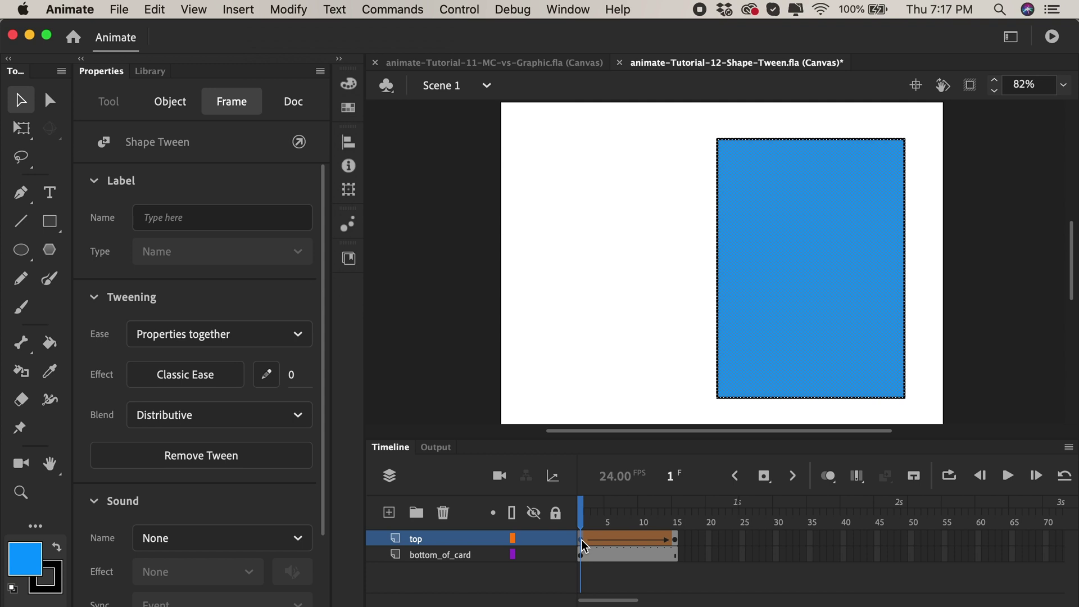
click(582, 543)
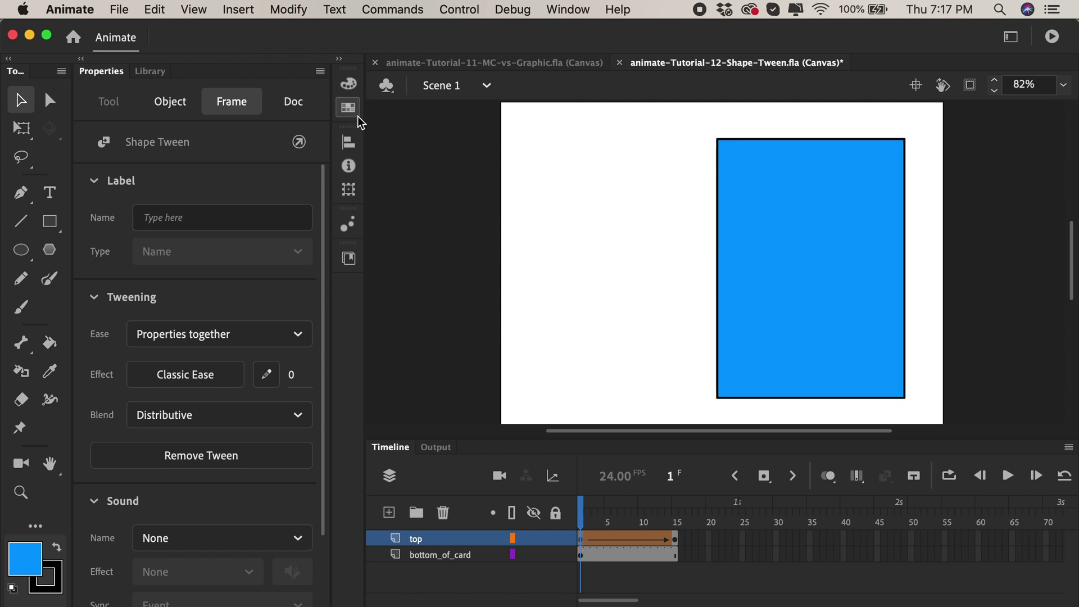
click(286, 9)
mouse_move(314, 146)
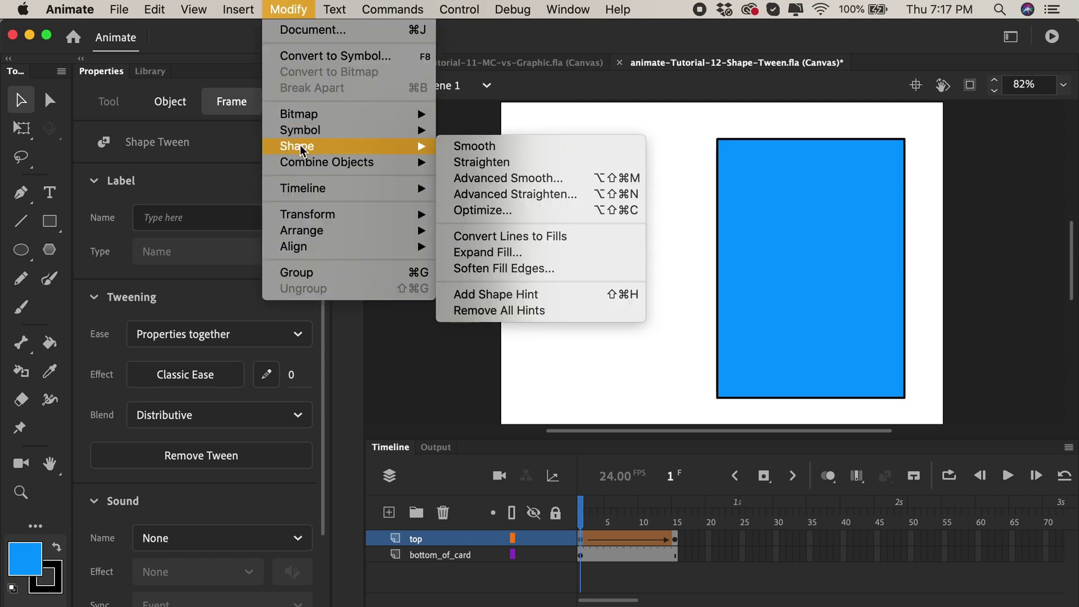
click(521, 294)
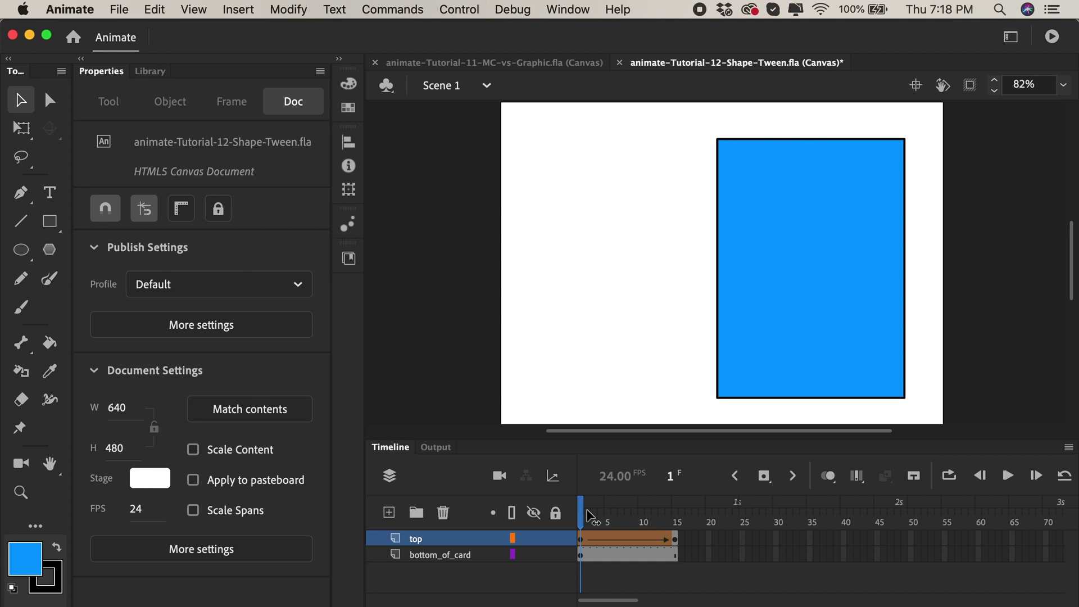
Scrub the timeline from frame 1 to 15 to preview the card folding.
drag(591, 516, 675, 516)
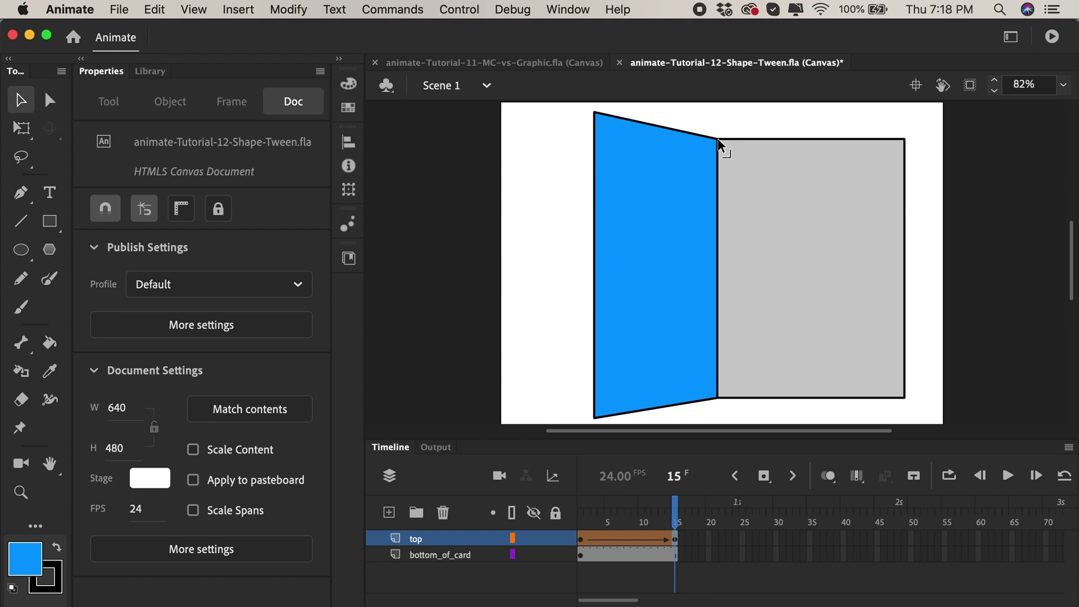
click(580, 516)
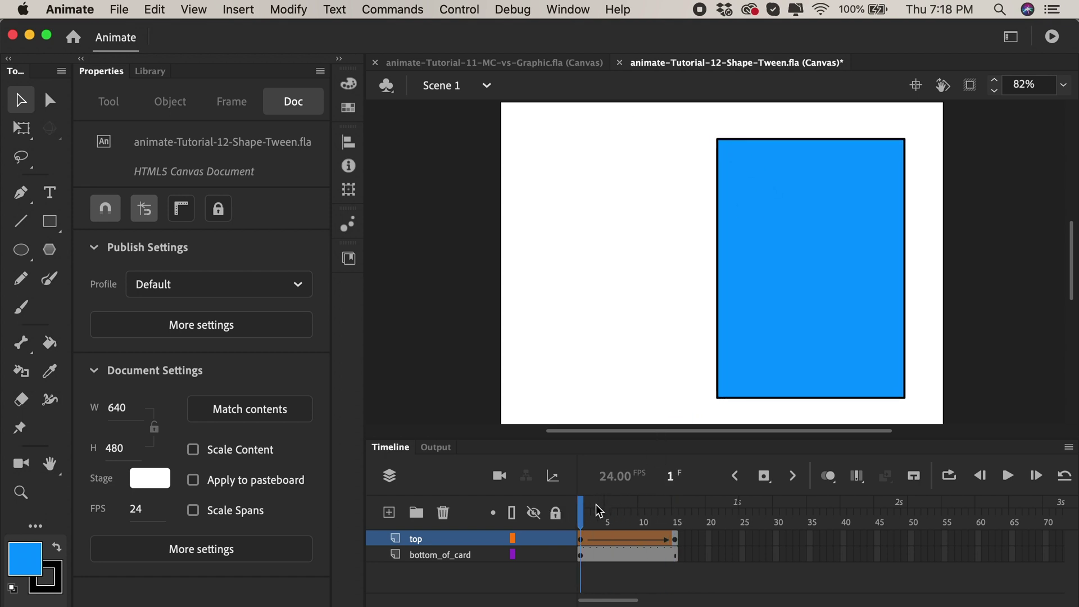
mouse_move(584, 520)
mouse_down()
mouse_move(662, 516)
mouse_move(569, 516)
mouse_up()
Add shape hint a and pin it to the blue card's top-left corner at frame 1.
click(582, 548)
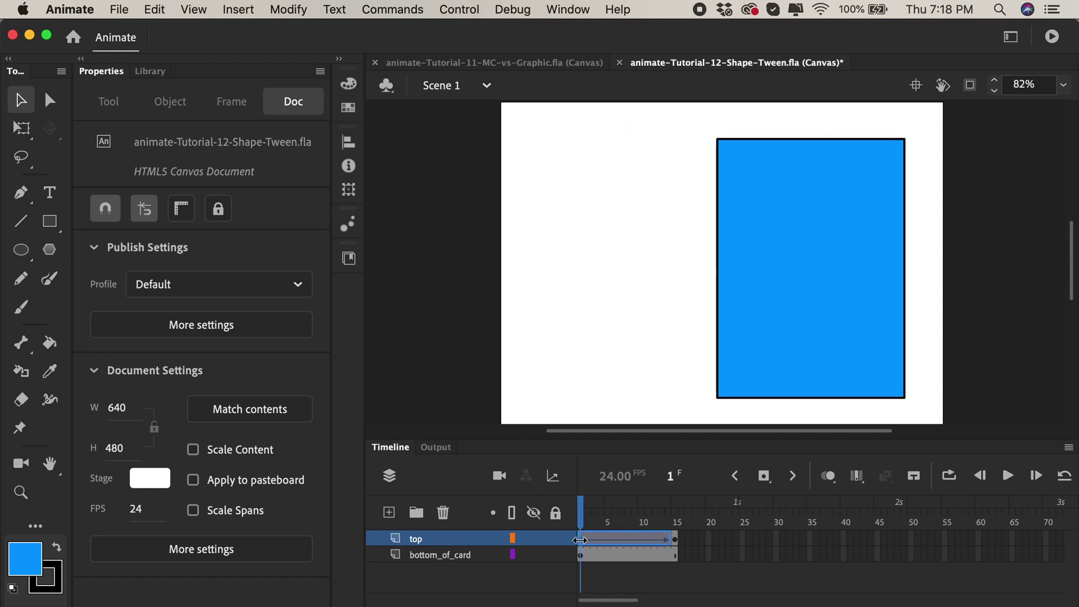
click(288, 10)
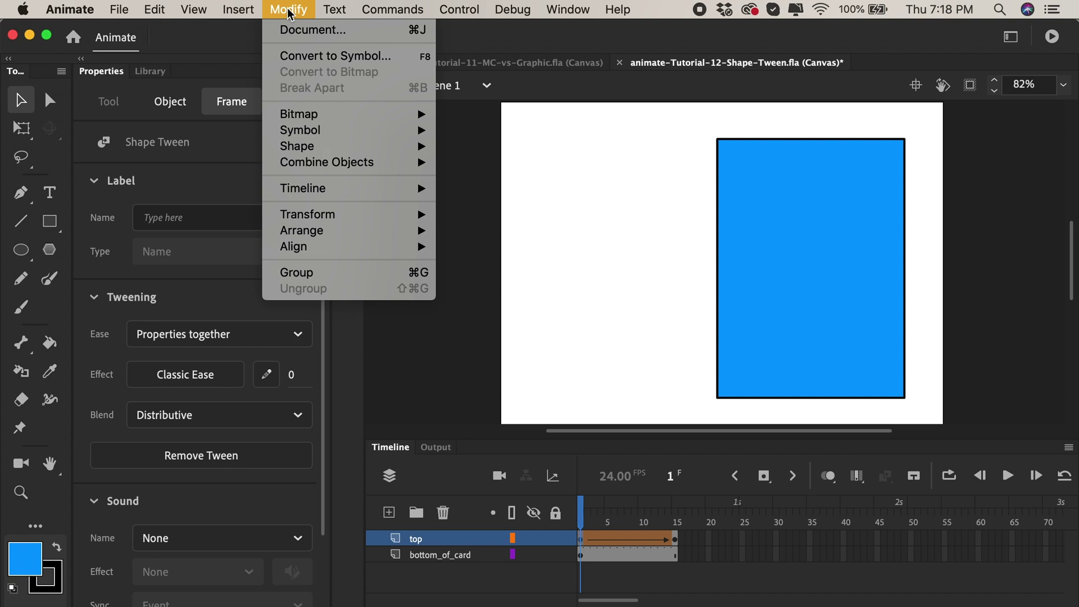
mouse_move(295, 146)
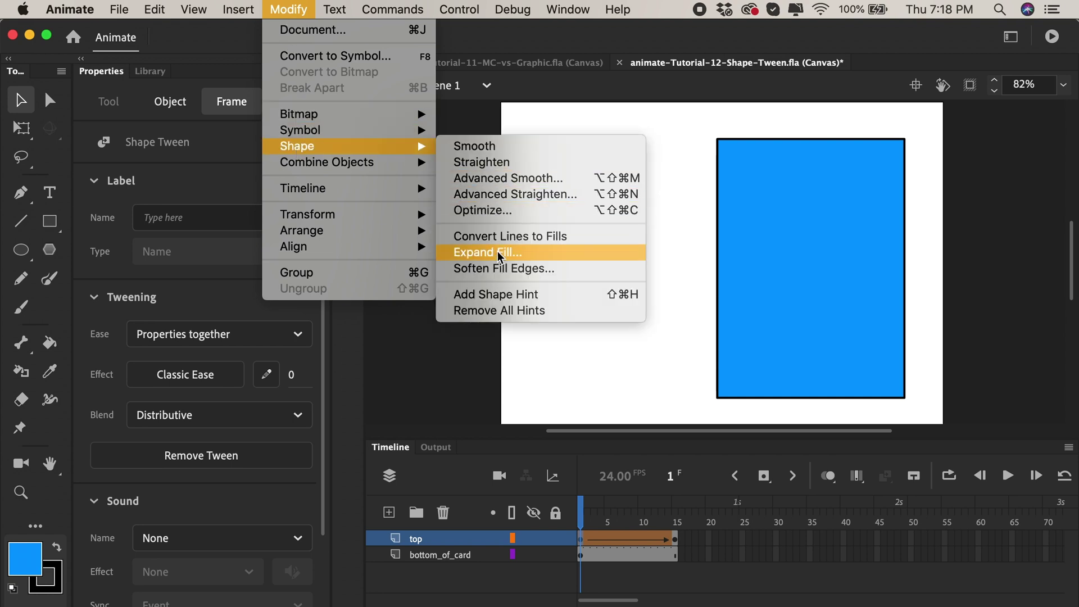
click(499, 294)
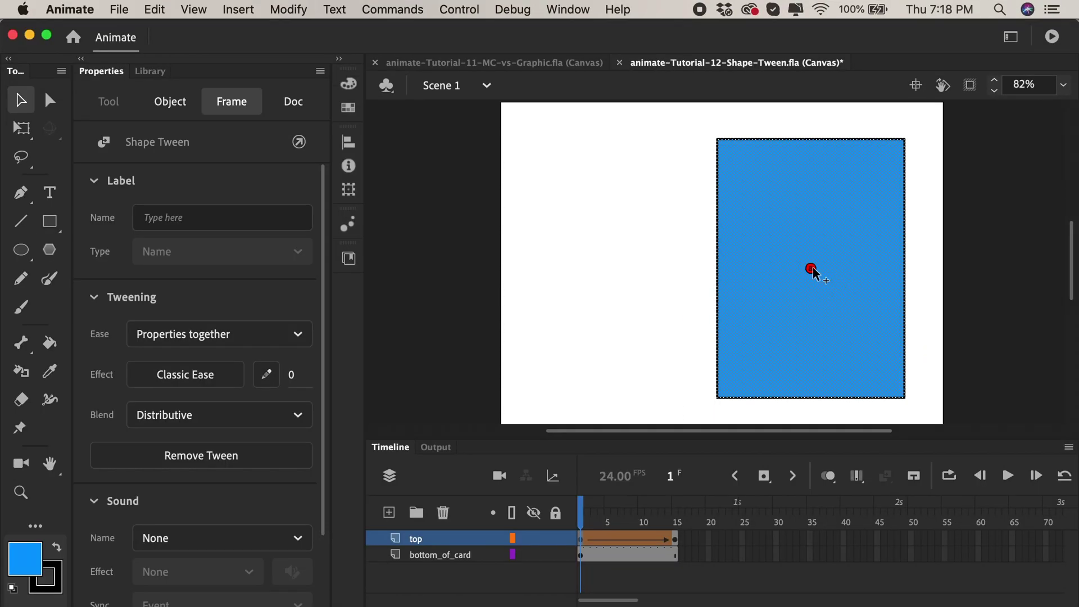
drag(760, 196, 718, 139)
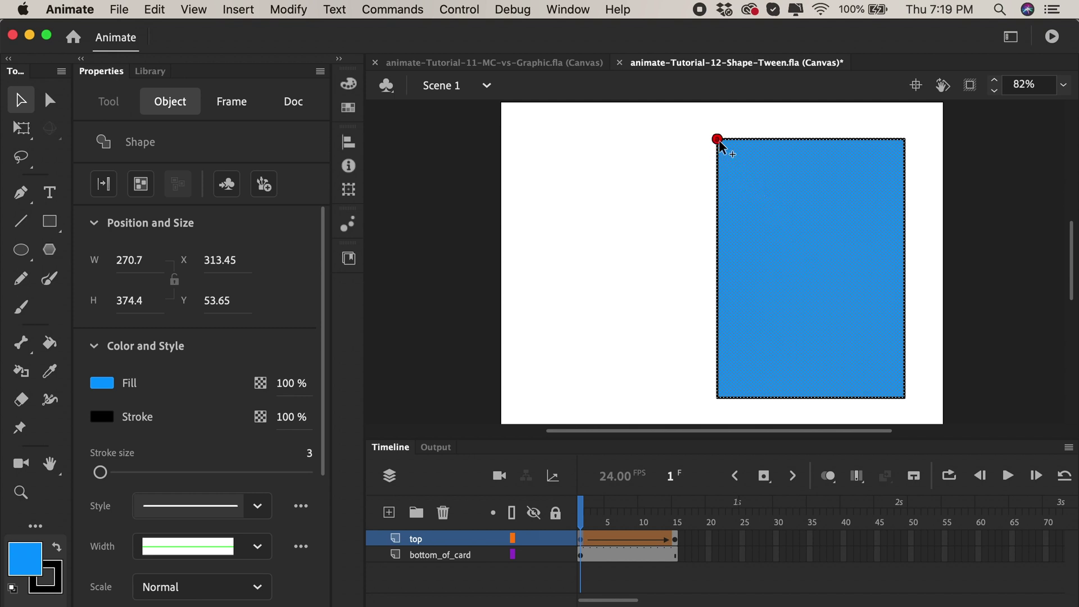
Move hint a to the flap's top hinge corner at frame 15, then scrub and play to test.
click(677, 522)
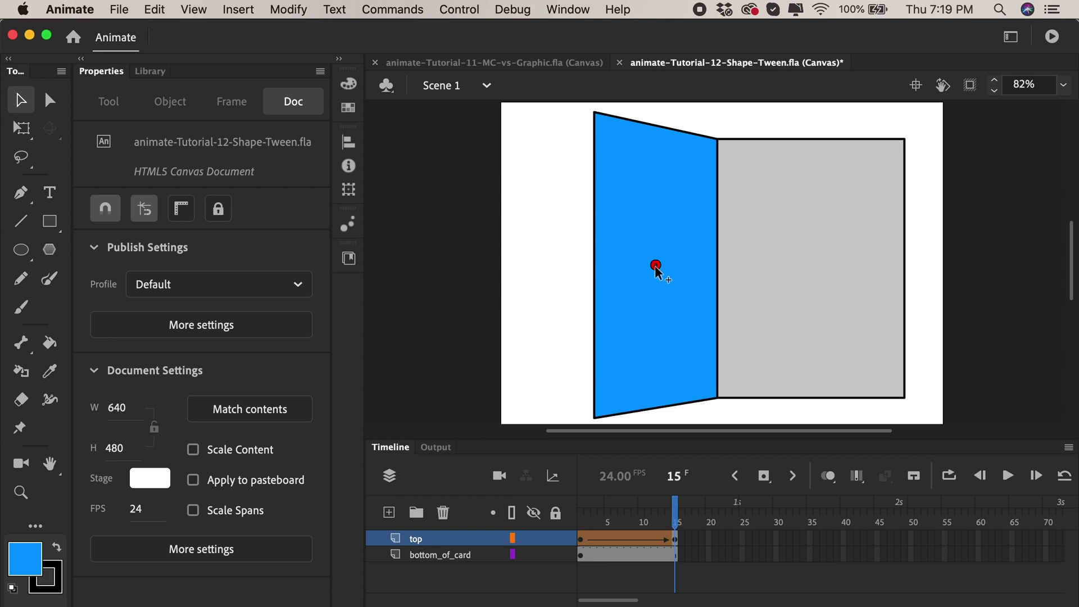
drag(656, 266, 715, 148)
click(581, 522)
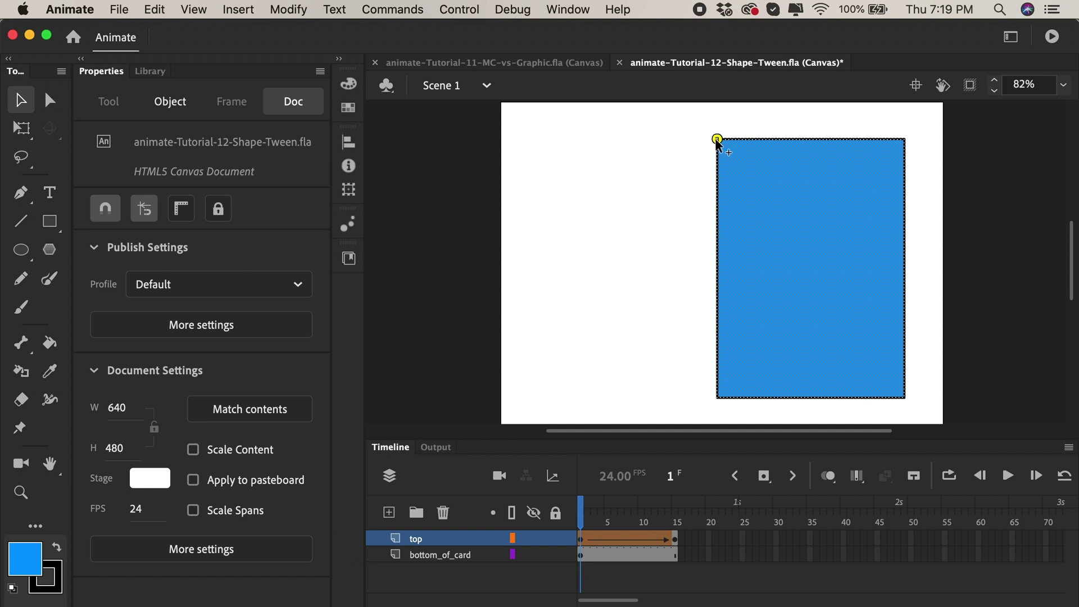
mouse_move(581, 506)
mouse_down()
mouse_move(687, 514)
mouse_move(581, 509)
mouse_up()
key(Return)
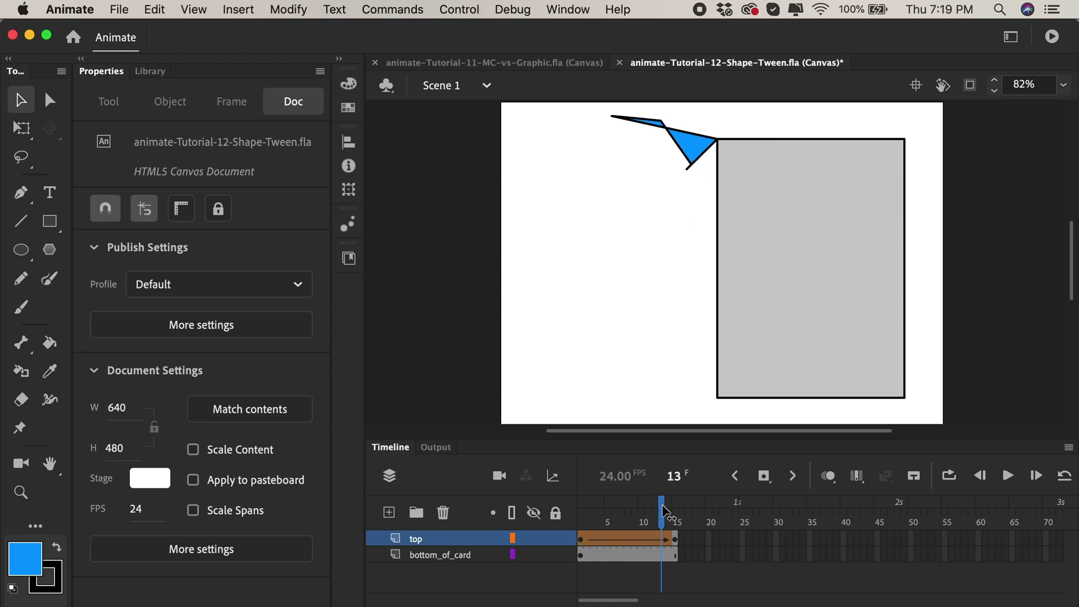
Add shape hint b, pinned to the rectangle's top-right corner on frame 1 and the flap's top-left tip on frame 15.
click(284, 12)
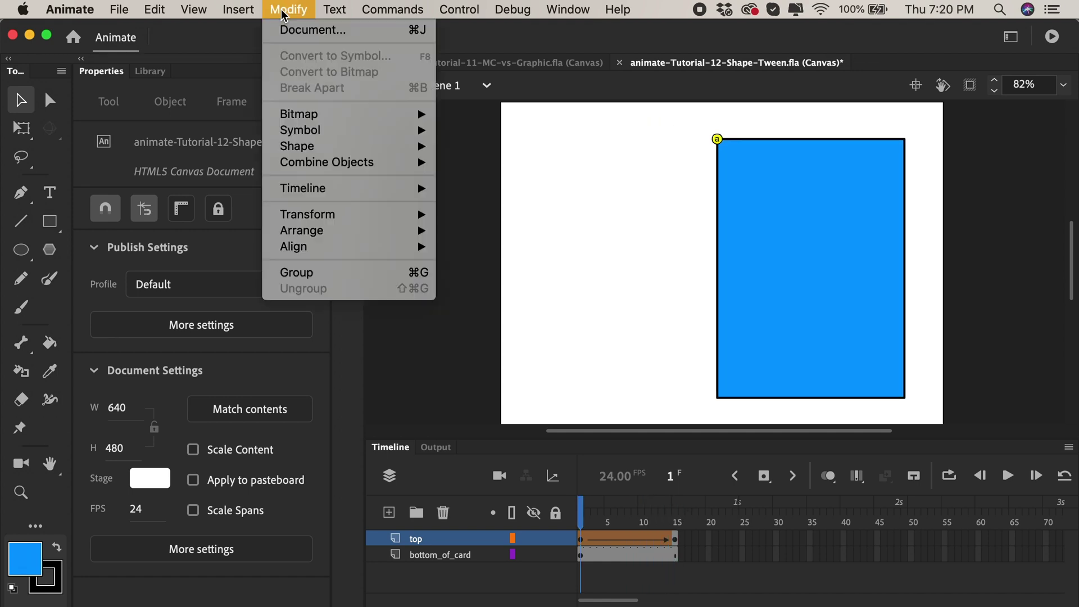
mouse_move(314, 150)
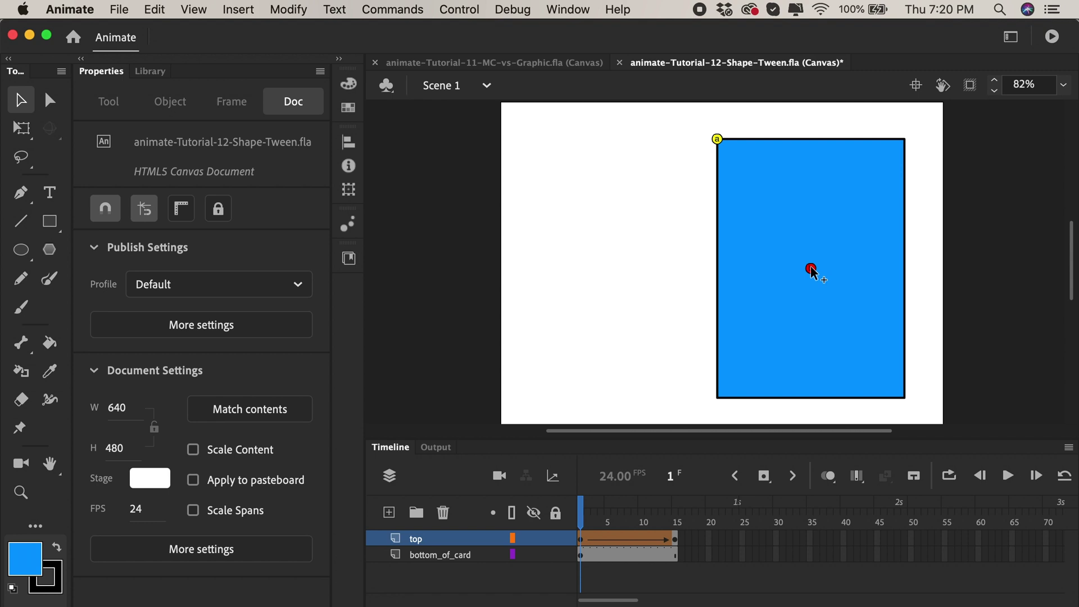
drag(810, 269, 903, 140)
click(675, 520)
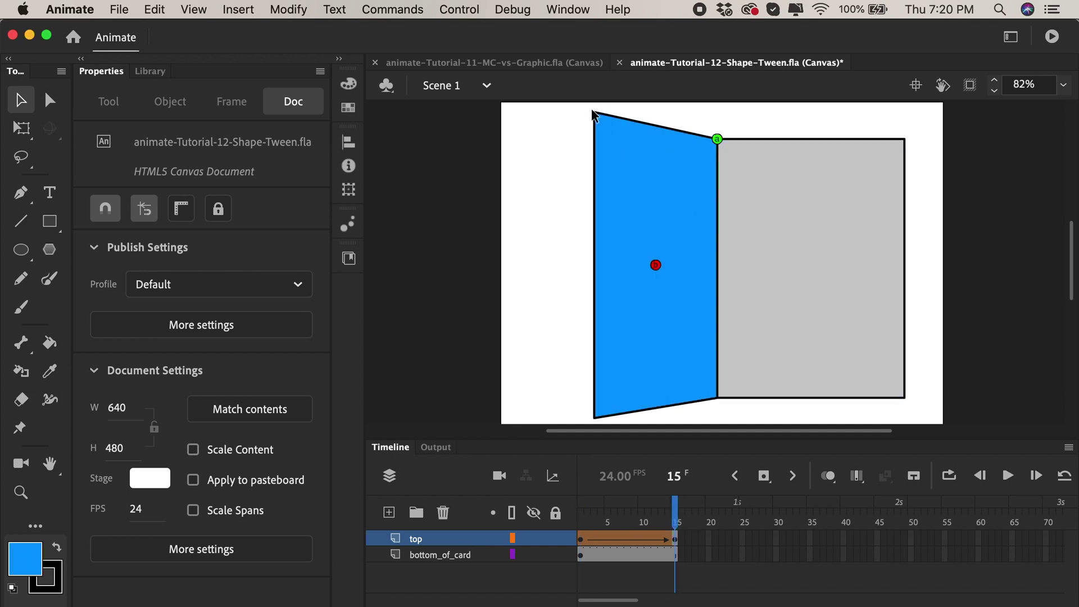
drag(655, 265, 595, 113)
drag(676, 514, 581, 516)
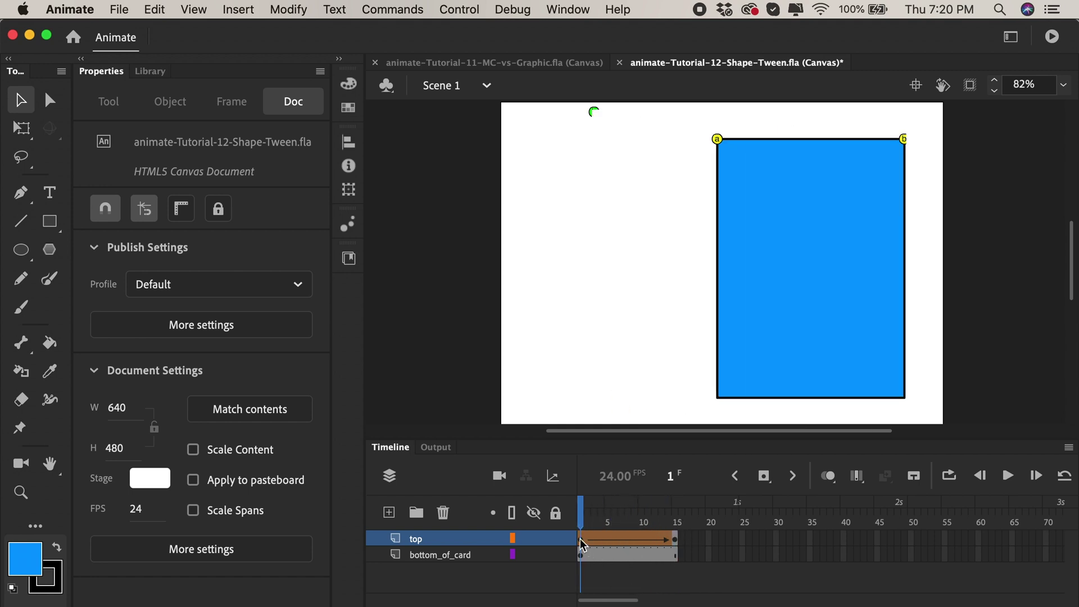
Add shape hint c, pinned to the rectangle's bottom-right corner on frame 1 and the flap's bottom-left corner on frame 15.
click(582, 540)
click(289, 9)
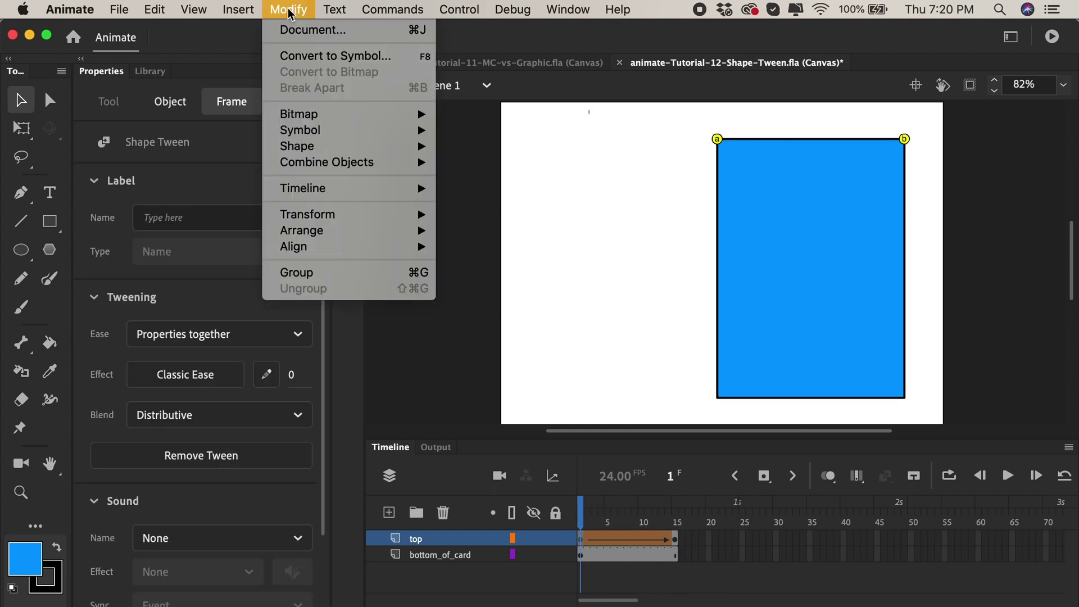
mouse_move(311, 145)
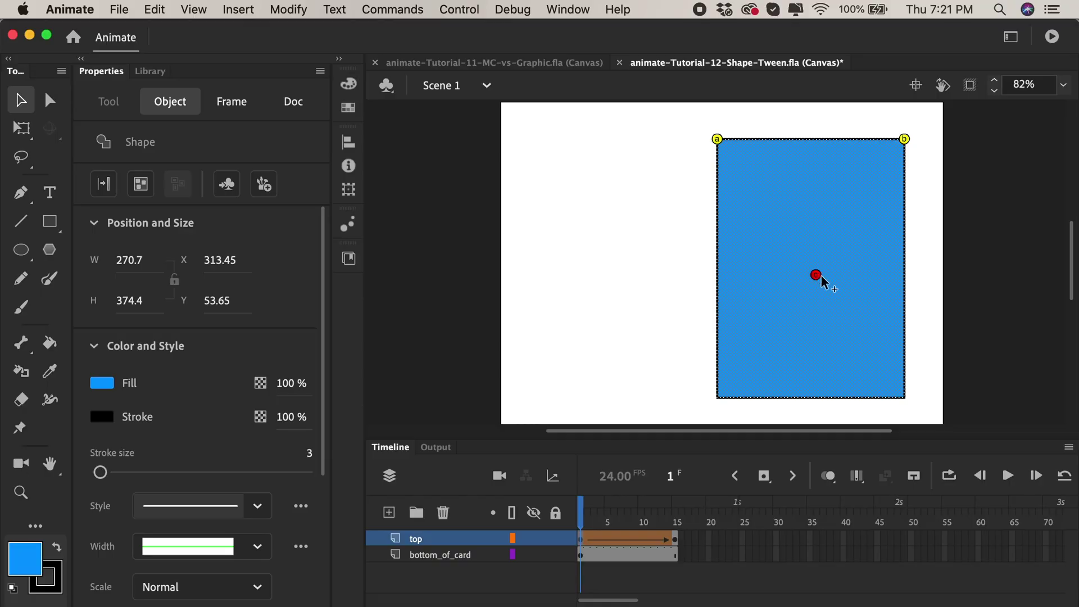
drag(816, 275, 905, 398)
click(676, 522)
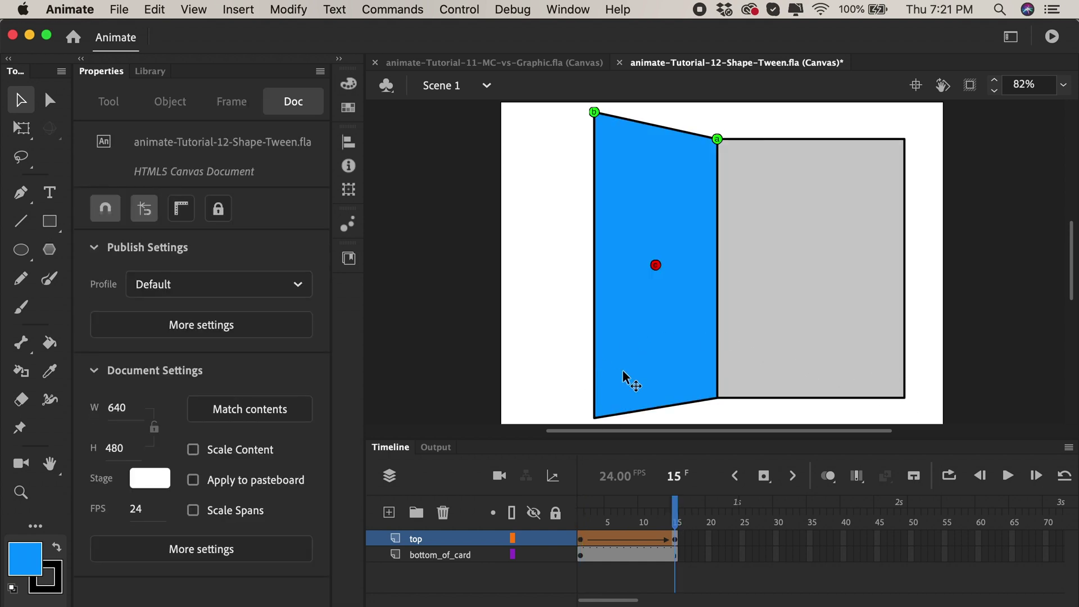
drag(655, 266, 595, 421)
drag(675, 521, 560, 521)
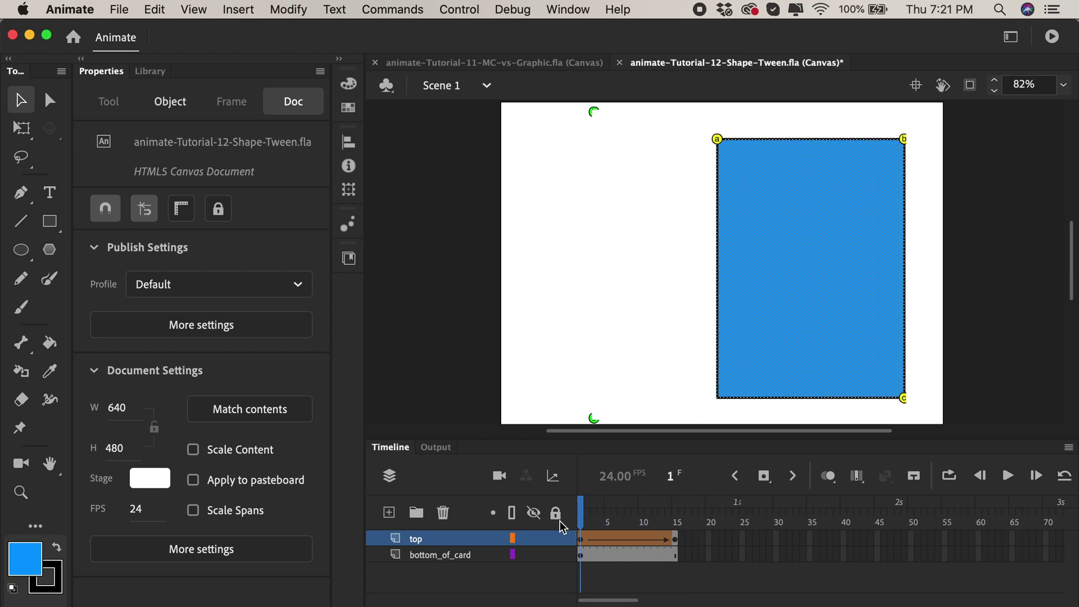
Add shape hint d from the rectangle's bottom-left corner to the flap's lower hinge corner, then scrub to check the fold.
click(591, 540)
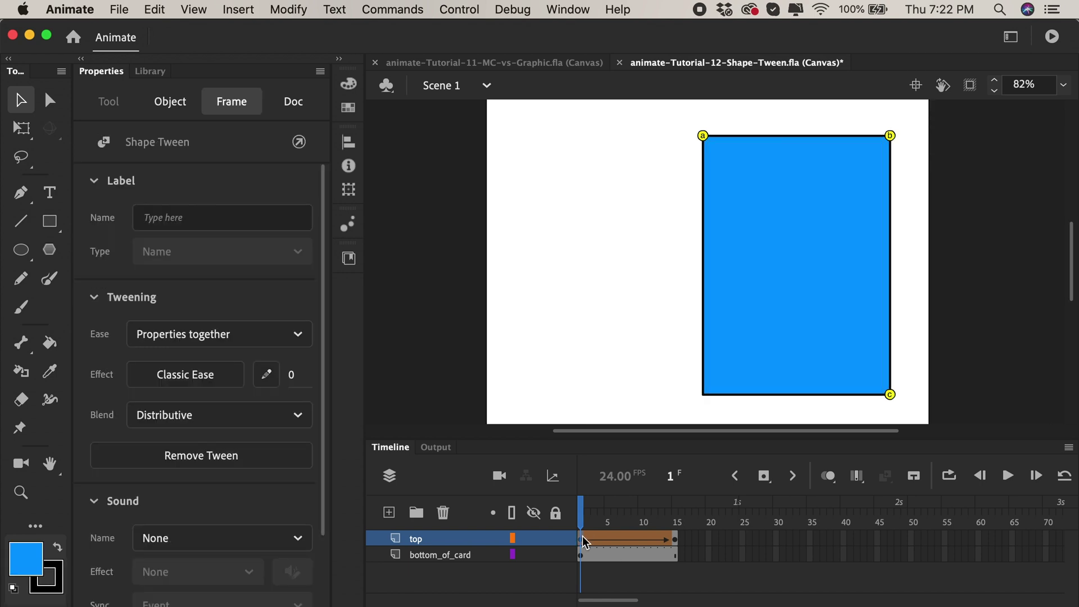
click(287, 10)
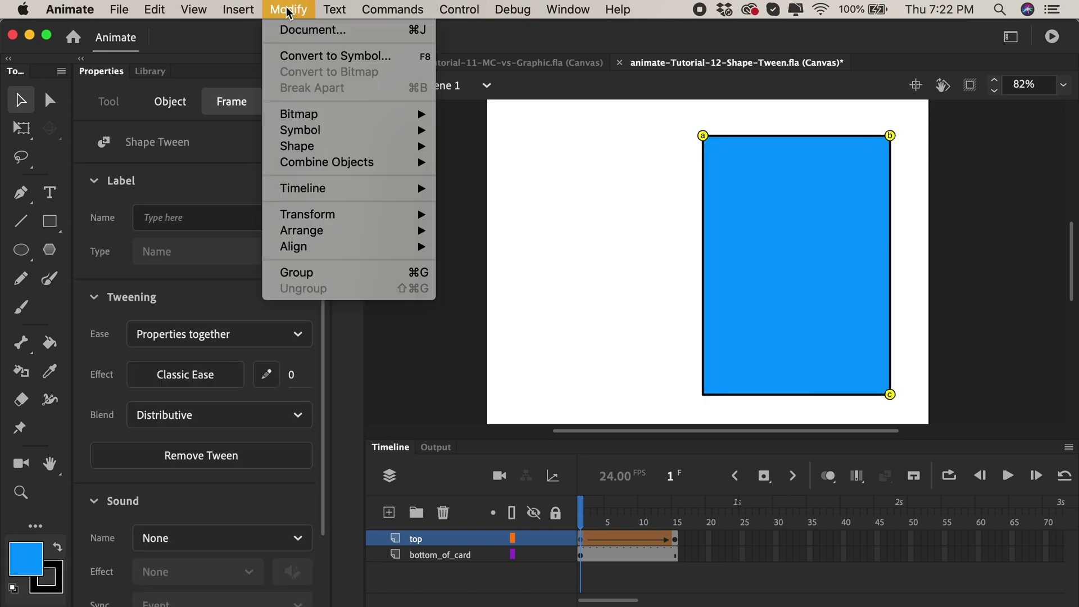
mouse_move(319, 147)
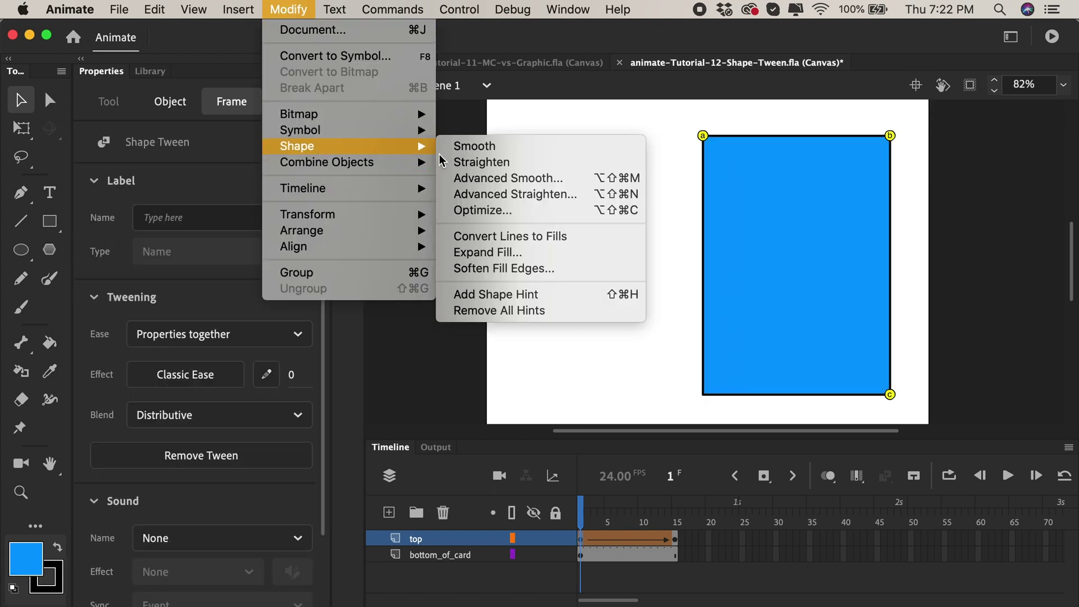
click(487, 293)
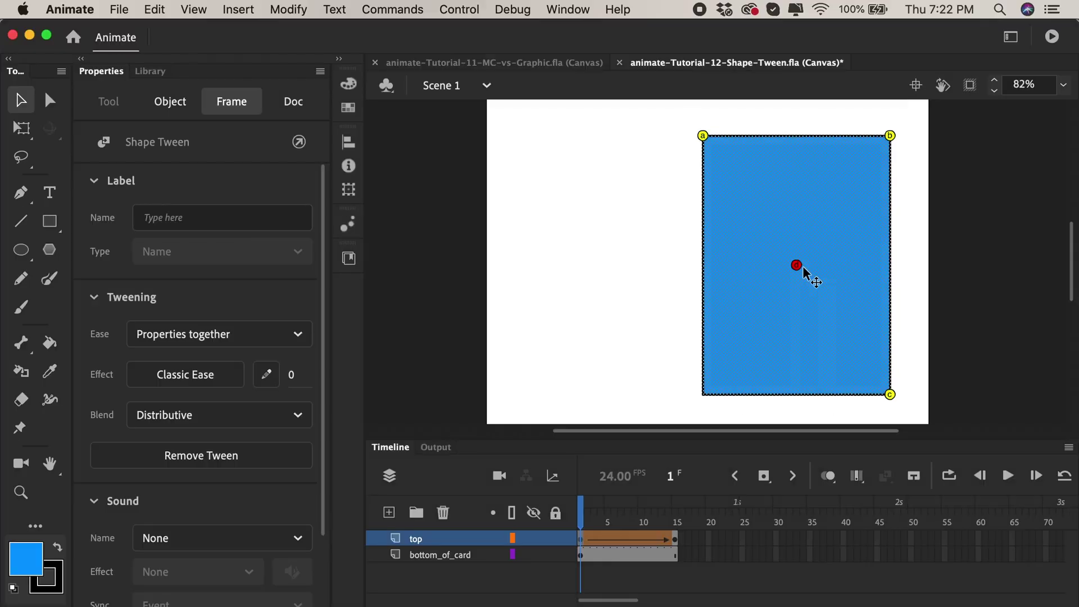
drag(798, 265, 714, 401)
click(675, 502)
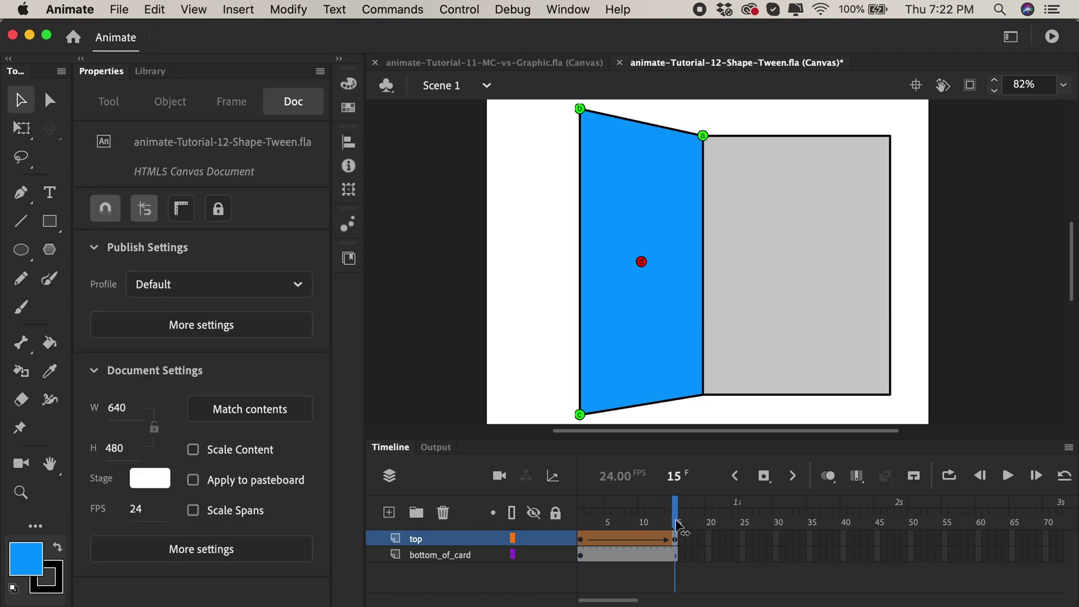
drag(642, 263, 703, 387)
drag(680, 506, 581, 524)
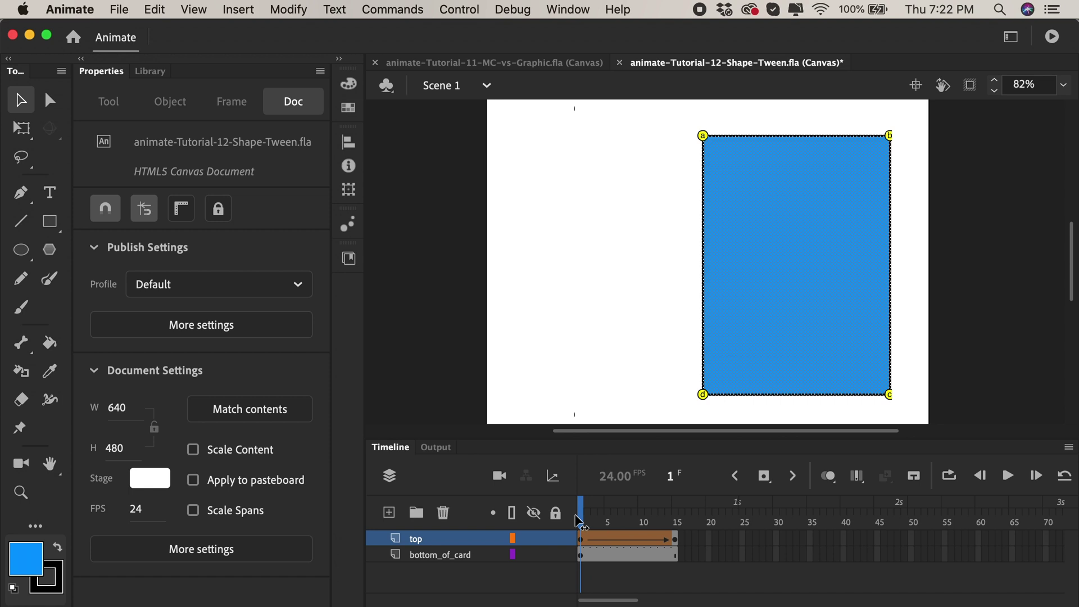
drag(582, 522, 555, 511)
Hide the top layer and fill the bottom_of_card shape black on frame 1.
click(534, 540)
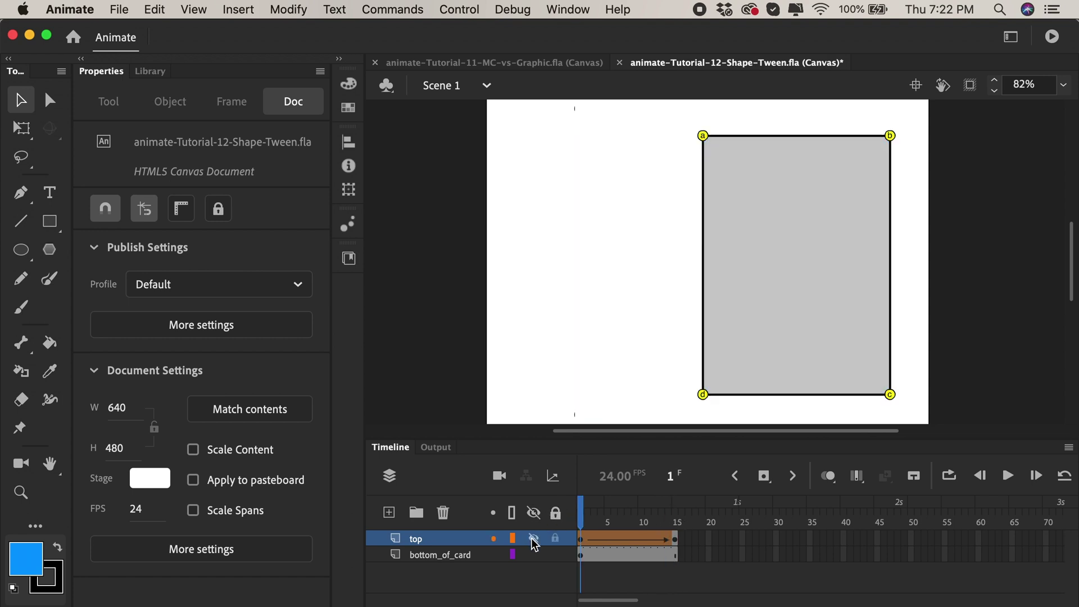
click(582, 555)
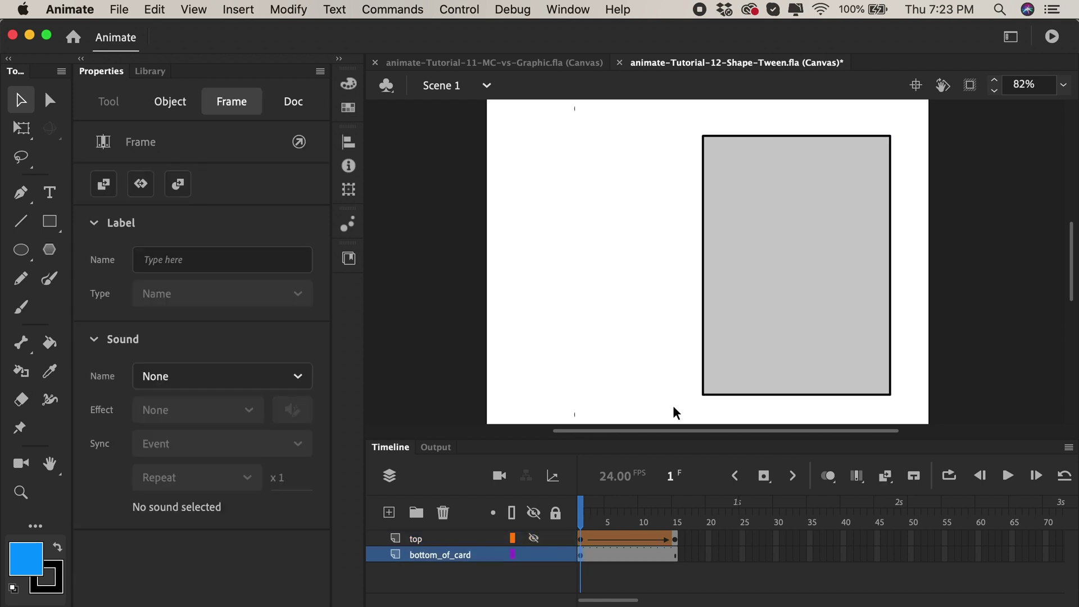
click(748, 292)
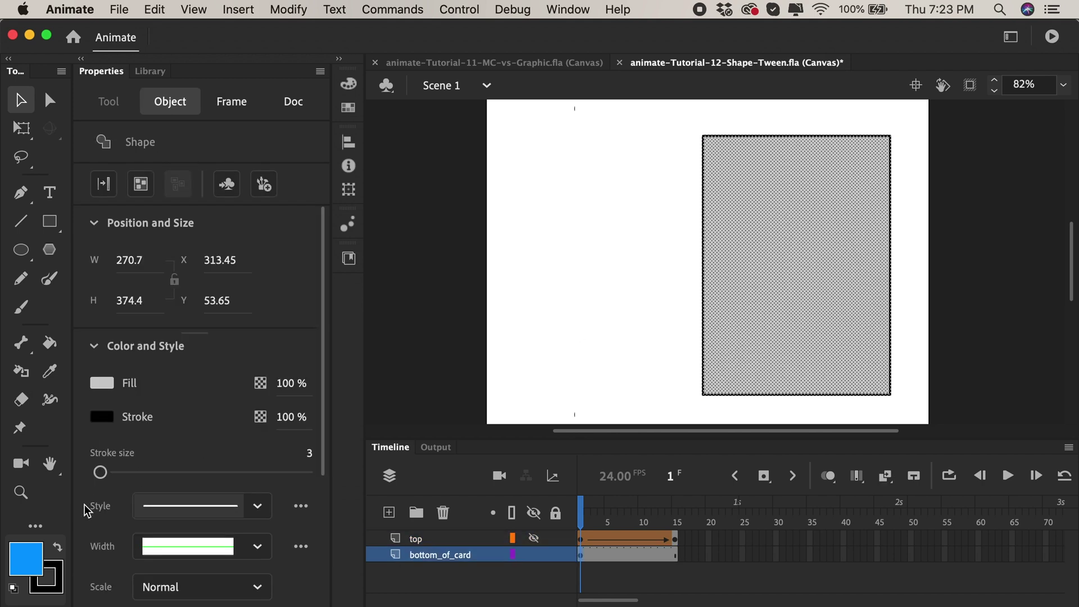
click(25, 558)
click(118, 387)
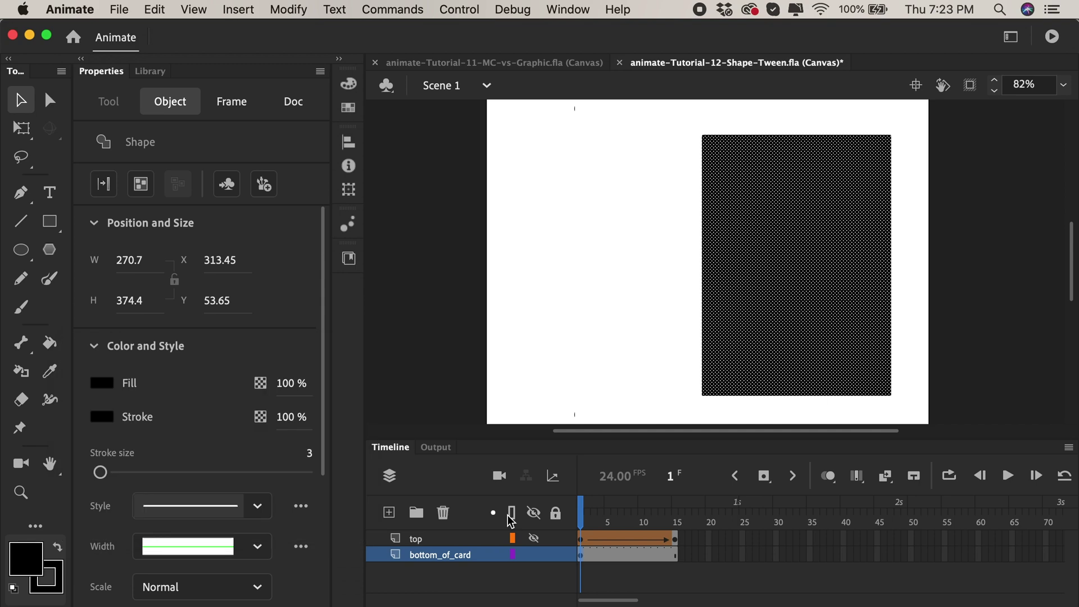
Make the bottom card's fill pale yellow on frame 15.
click(675, 555)
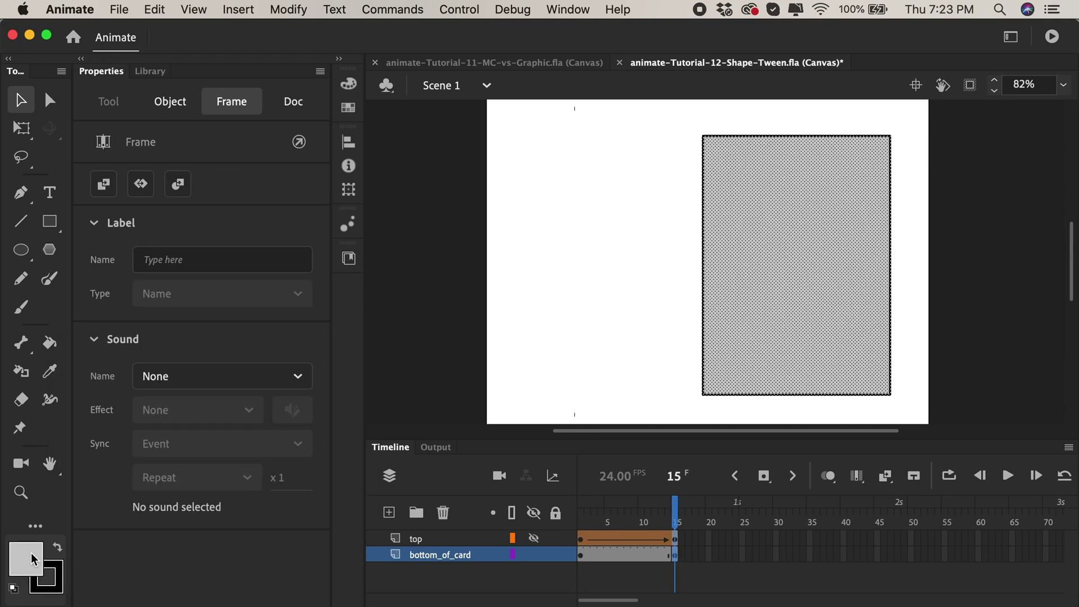
click(34, 559)
click(351, 509)
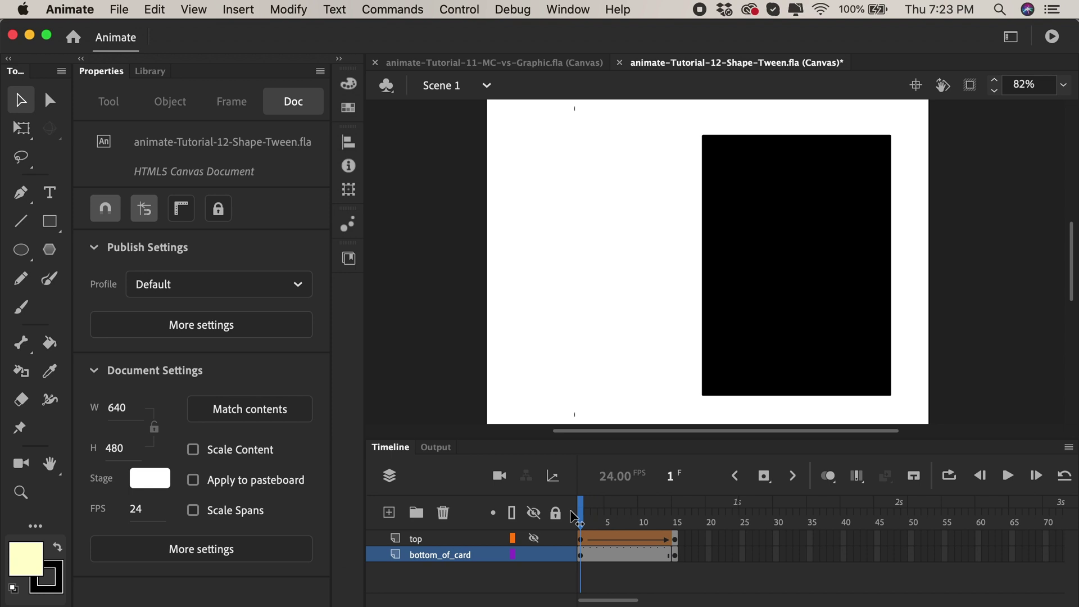
Create a shape tween across frames 1–15 of the bottom_of_card layer and preview the colour fade.
right_click(613, 560)
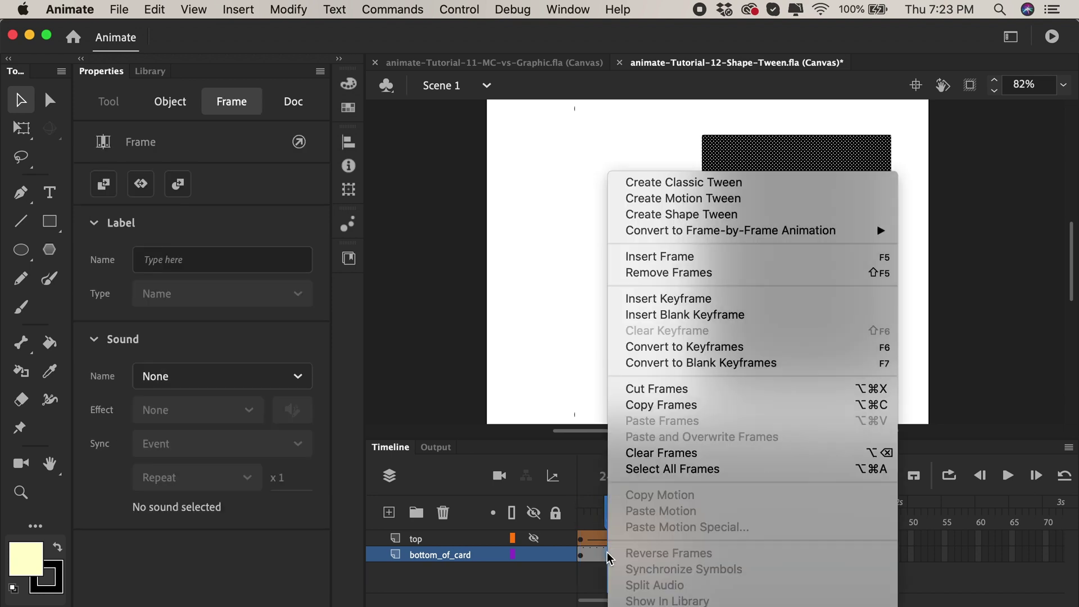
click(642, 219)
click(589, 509)
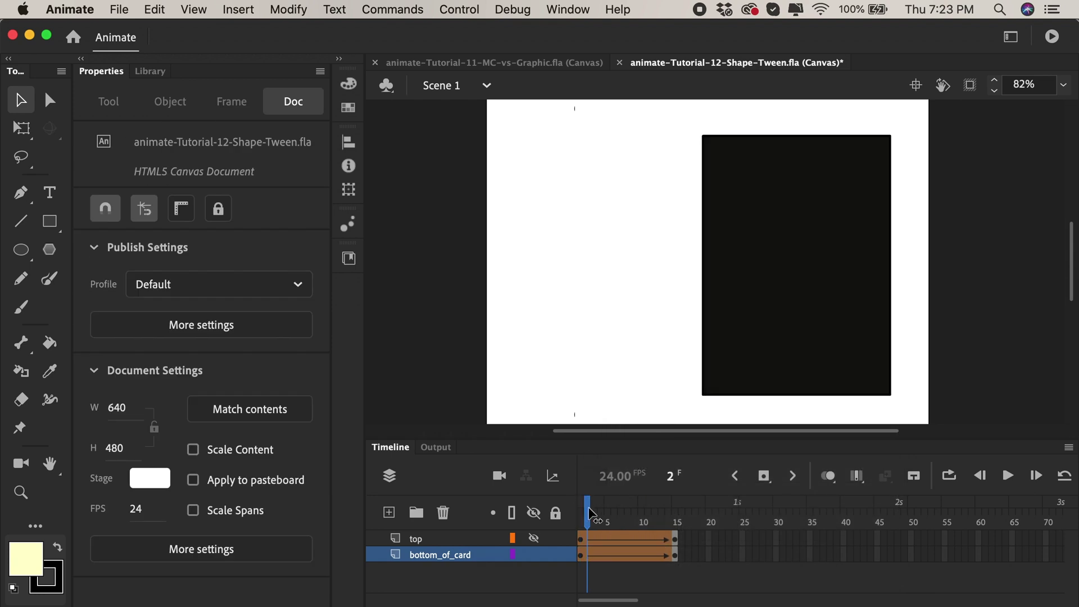
drag(591, 513, 675, 506)
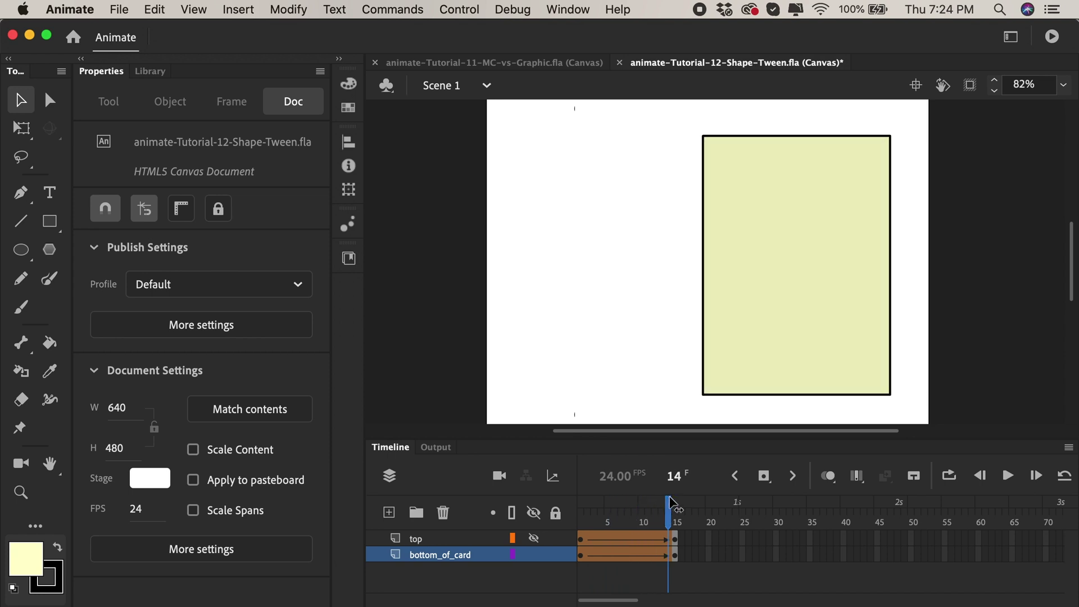
click(677, 505)
Unhide the top layer and play the full card-opening animation from frame 1 twice.
click(534, 537)
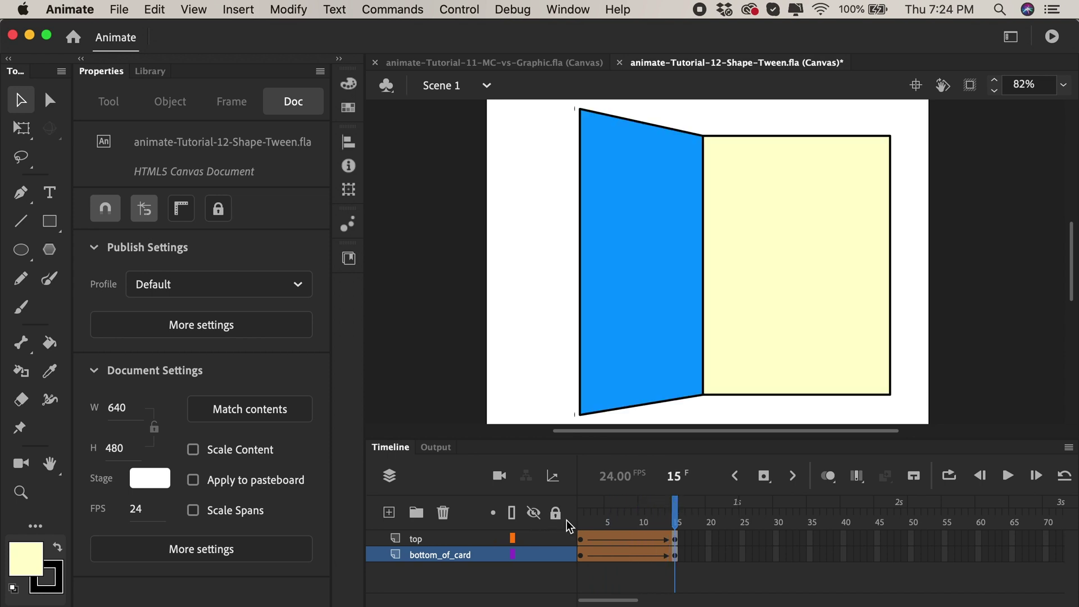
click(581, 520)
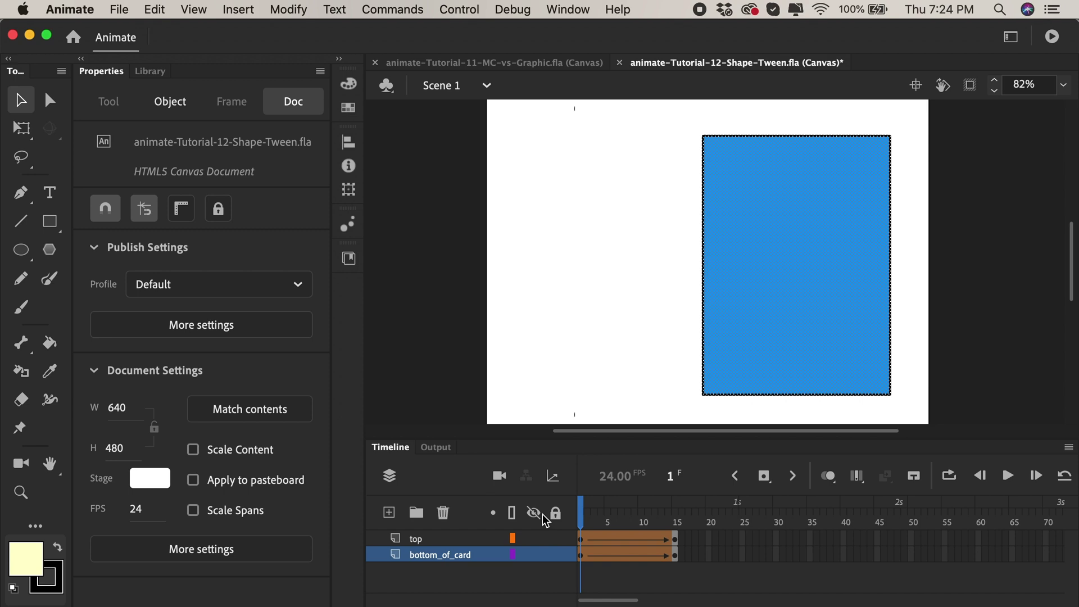
key(Return)
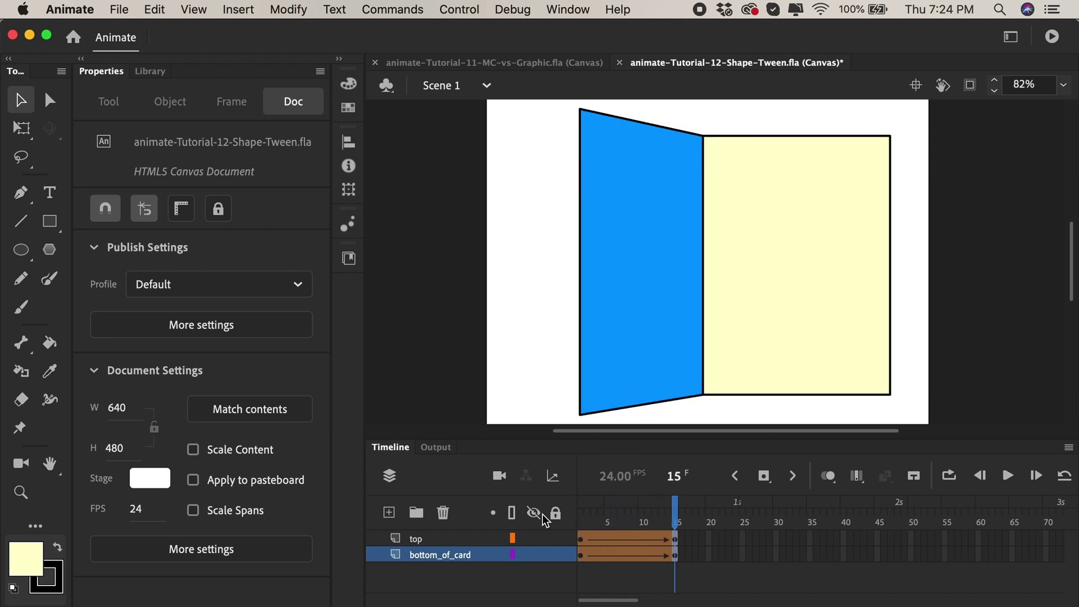
key(Return)
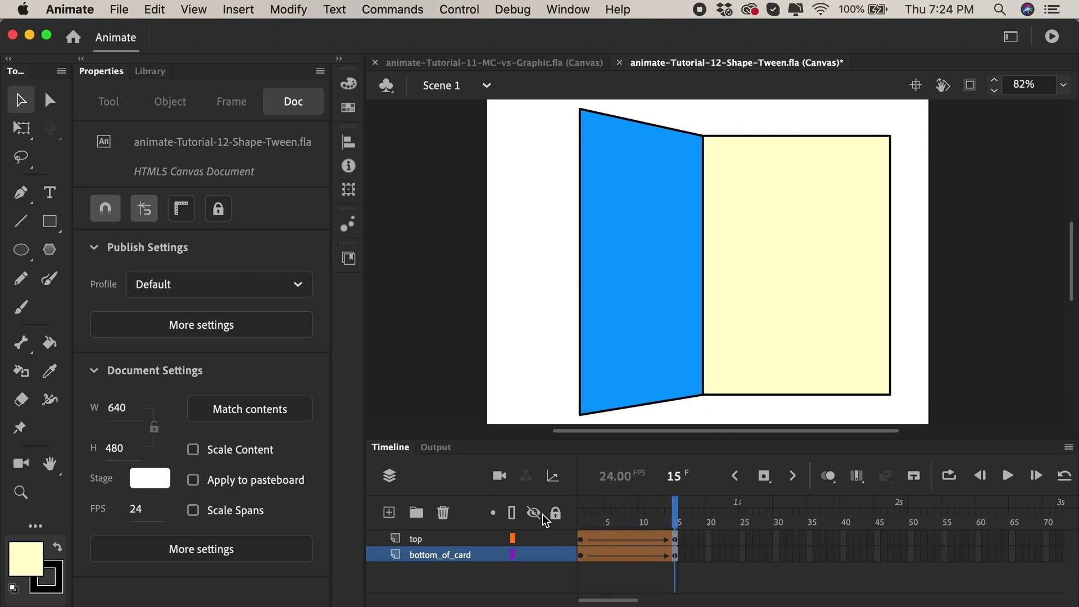